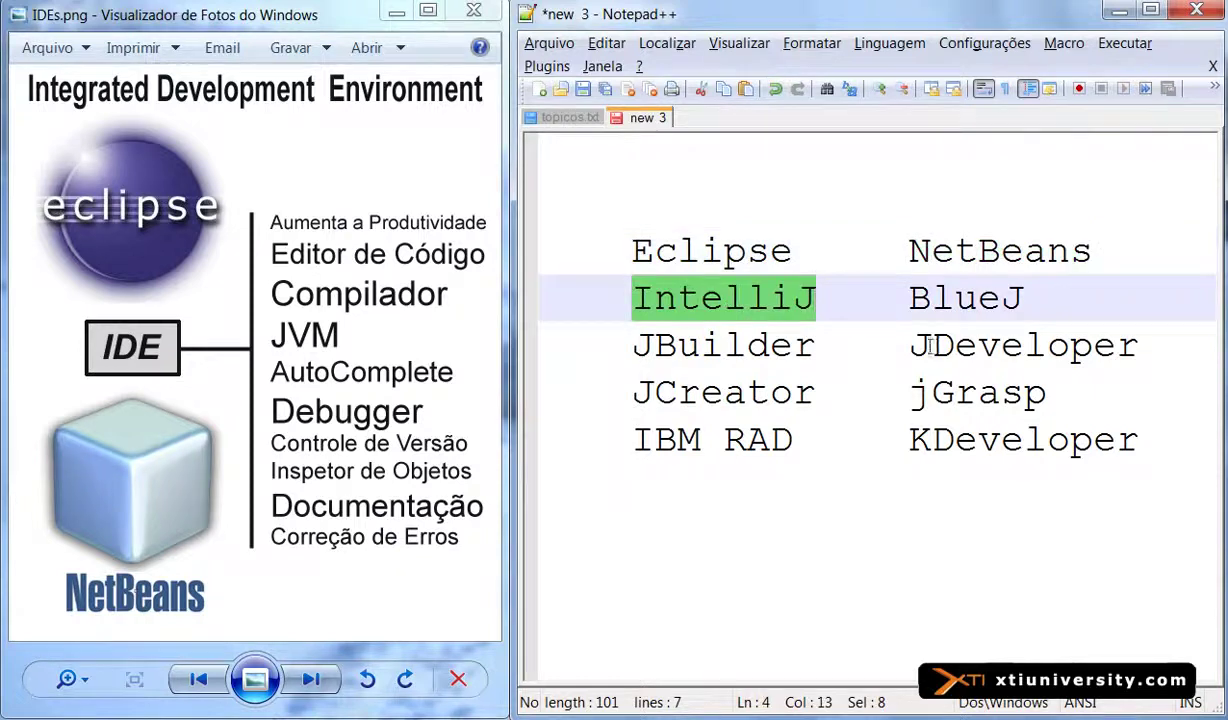
Highlight the listed IDE names one by one from BlueJ to KDeveloper, and return to the topicos.txt file
double_click(960, 297)
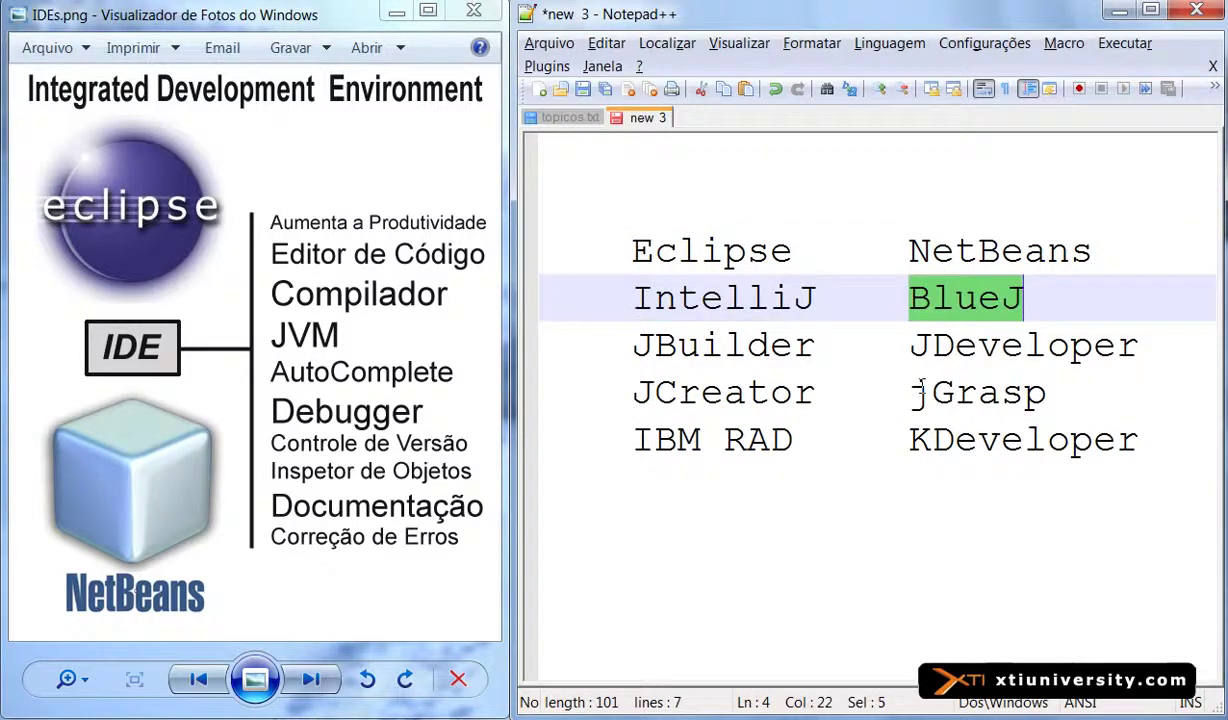
click(800, 347)
double_click(800, 347)
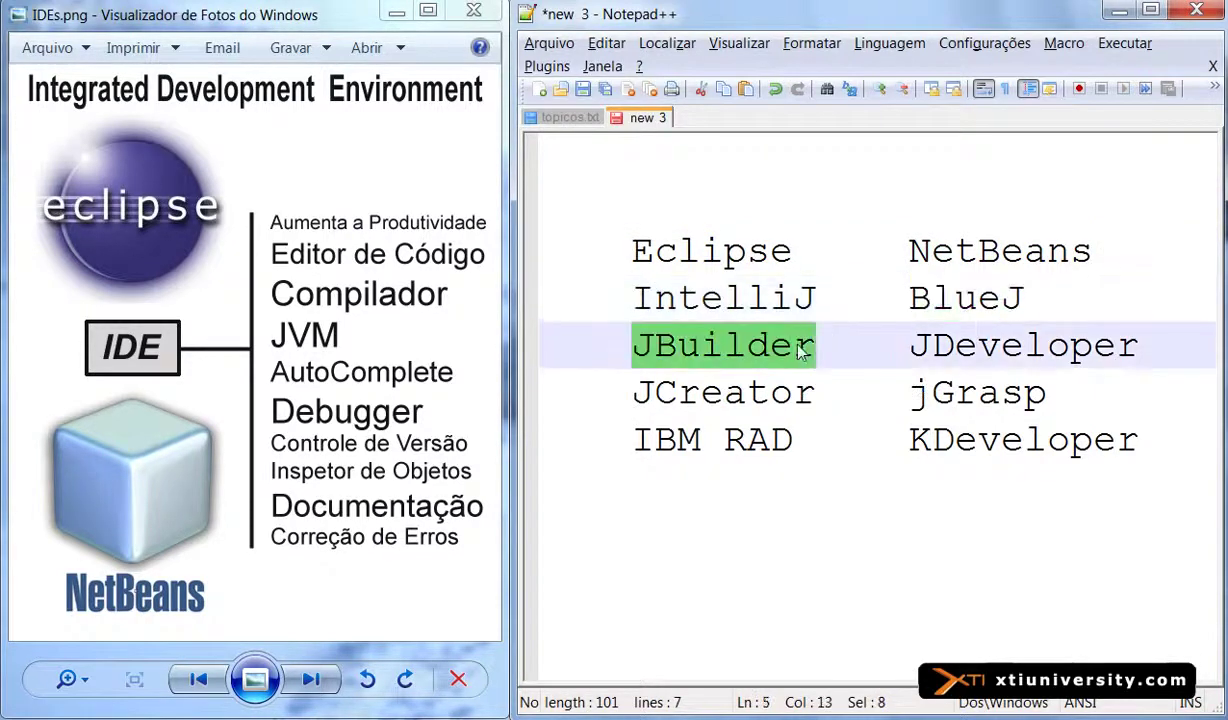
double_click(978, 360)
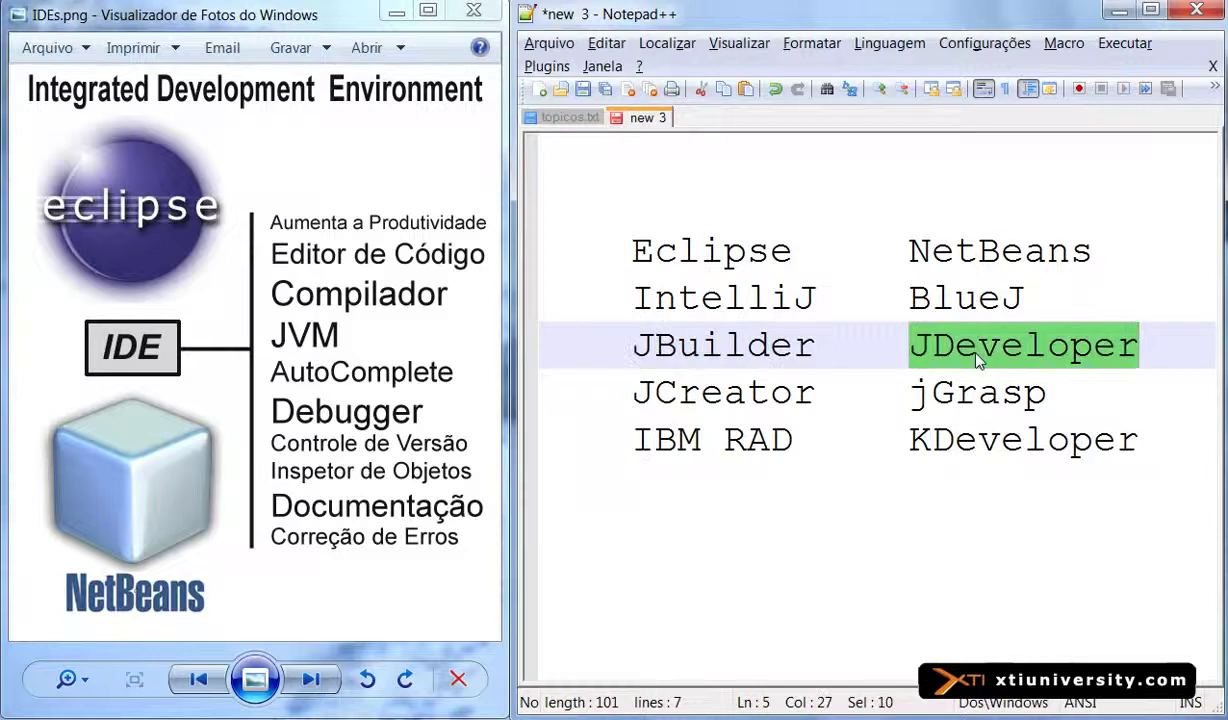
click(800, 393)
double_click(798, 392)
click(957, 391)
double_click(957, 391)
double_click(622, 438)
drag(622, 438, 798, 446)
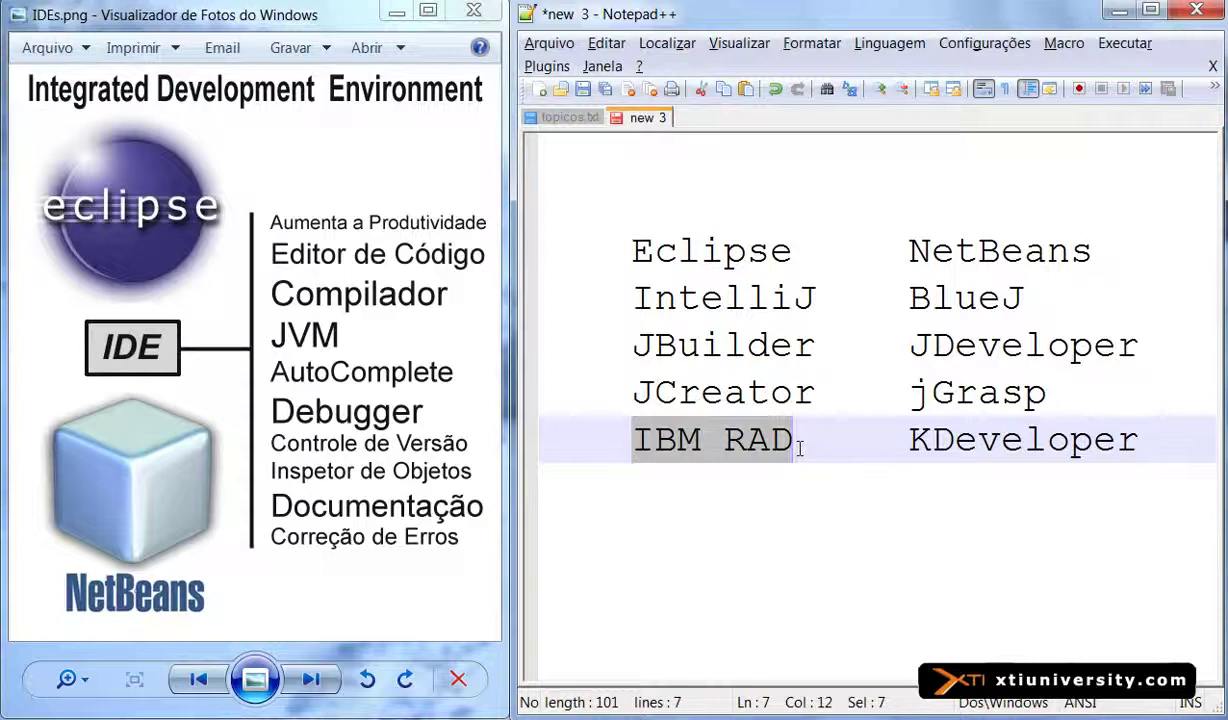
drag(908, 441, 1155, 463)
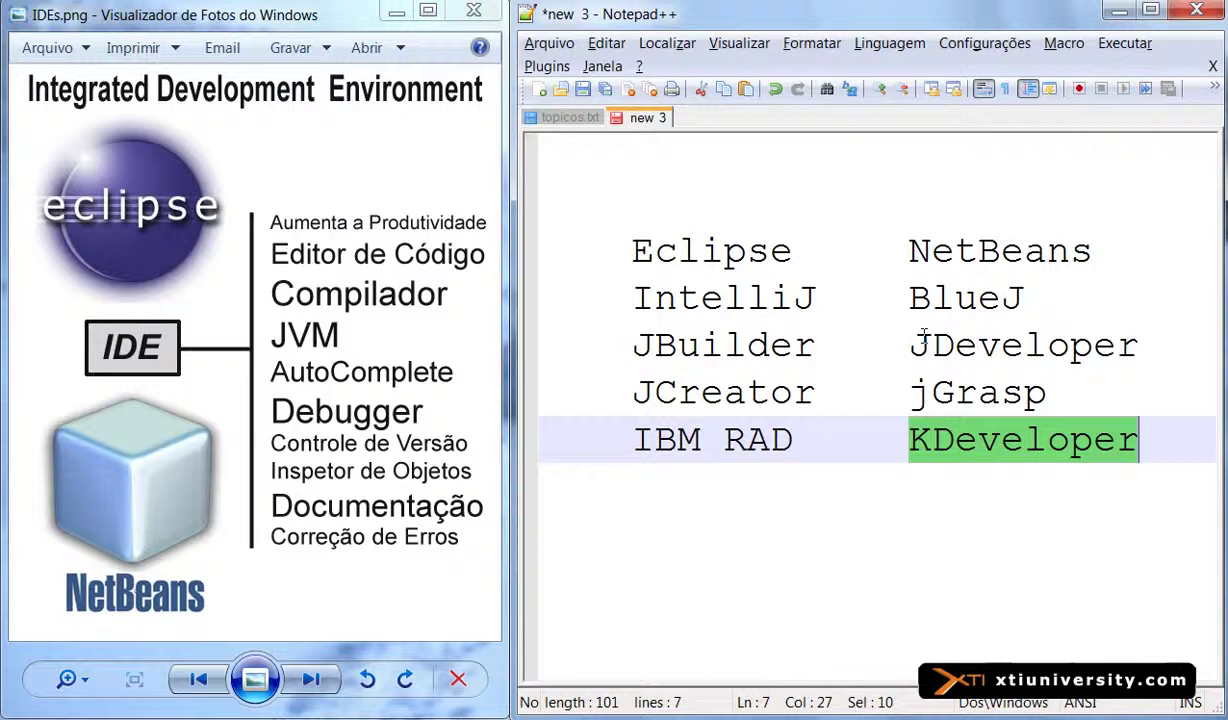
click(545, 117)
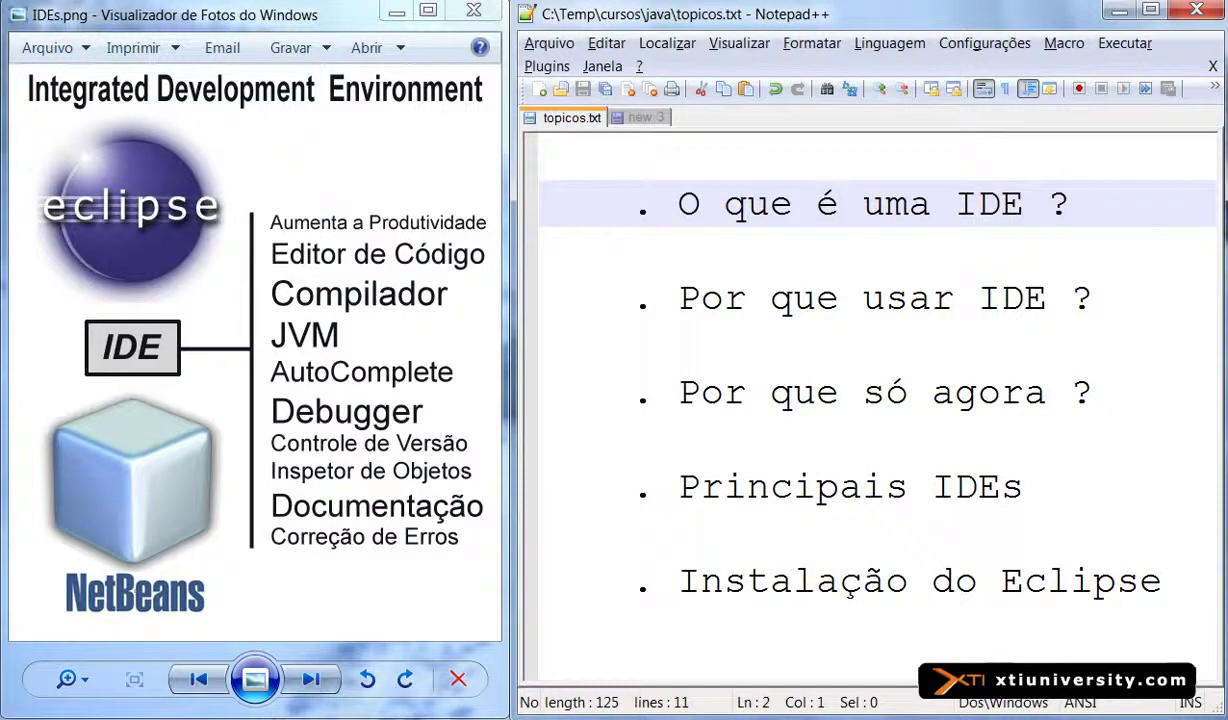
Switch to Firefox and view the Eclipse and NetBeans home pages, ending on the Eclipse site
mouse_move(320, 719)
click(314, 640)
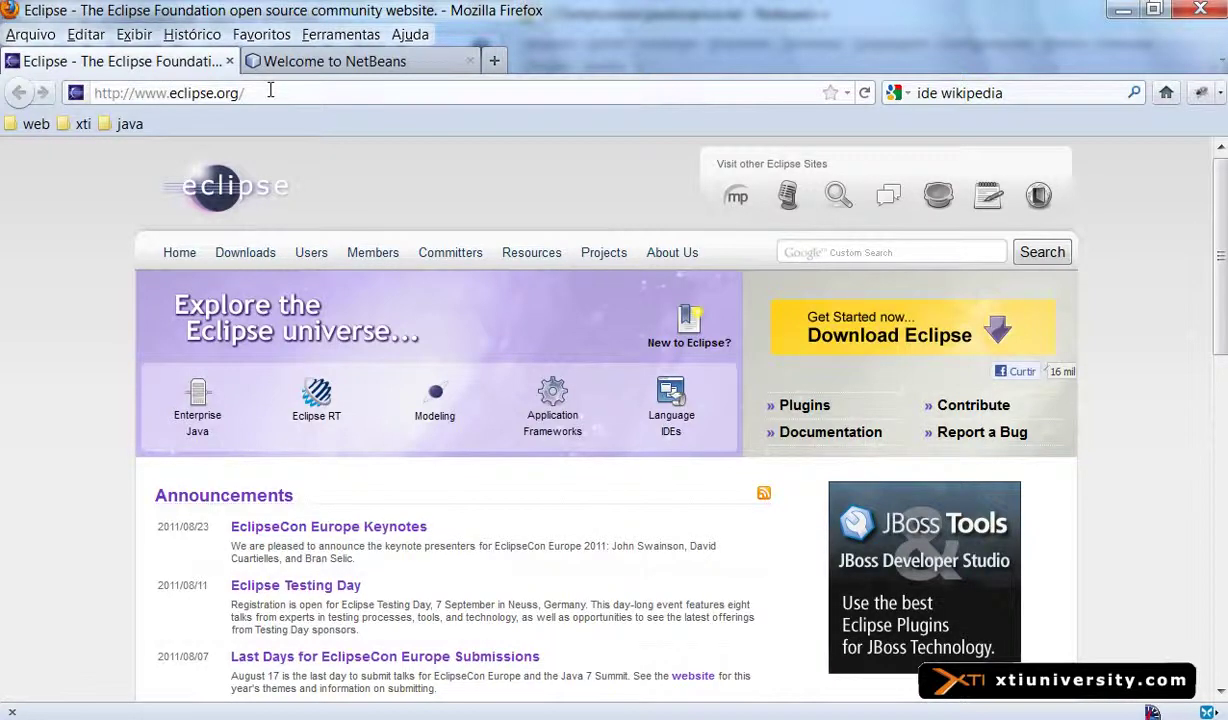
click(410, 61)
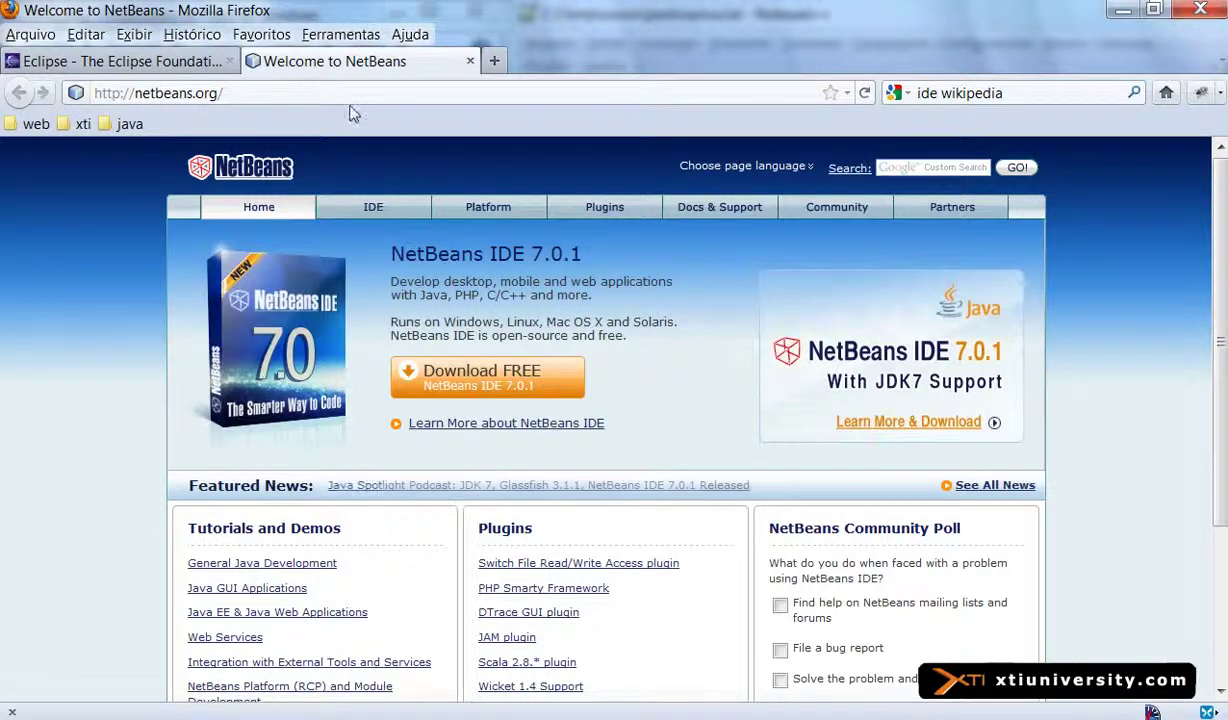
click(174, 68)
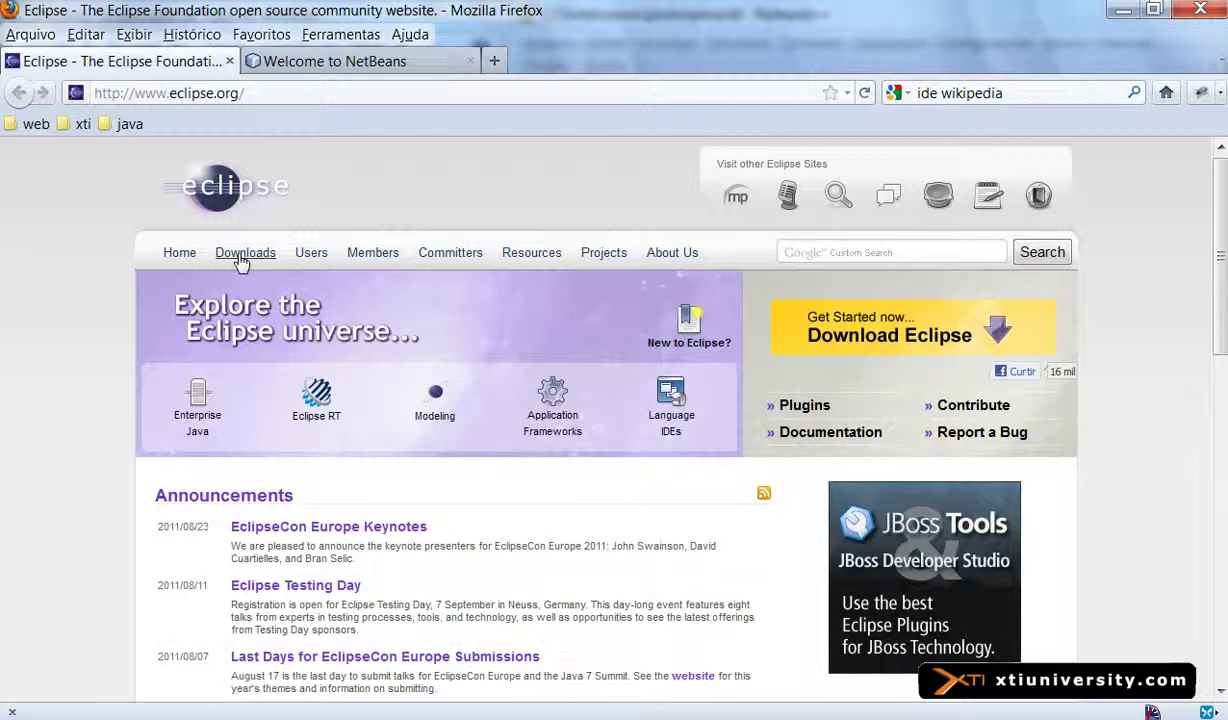
Open the Eclipse downloads page and review the Eclipse Indigo (3.7) packages offered for Windows
click(876, 338)
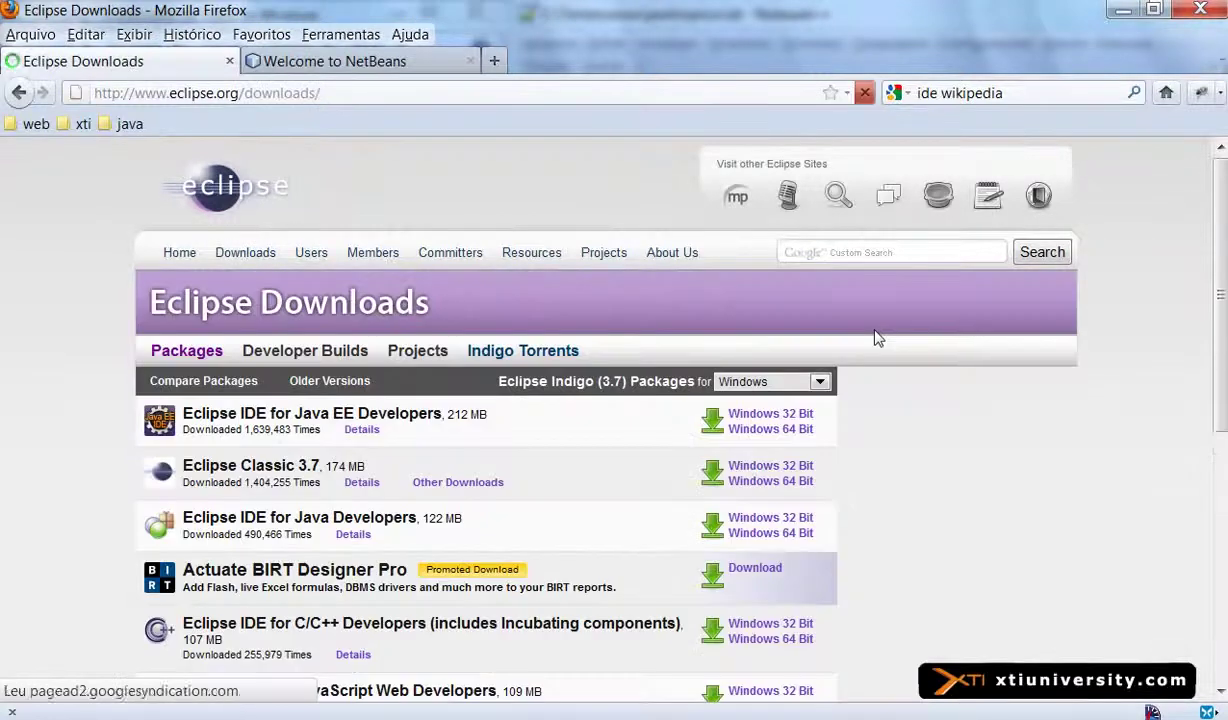
scroll(1222, 243, down, 2)
scroll(1222, 243, down, 2)
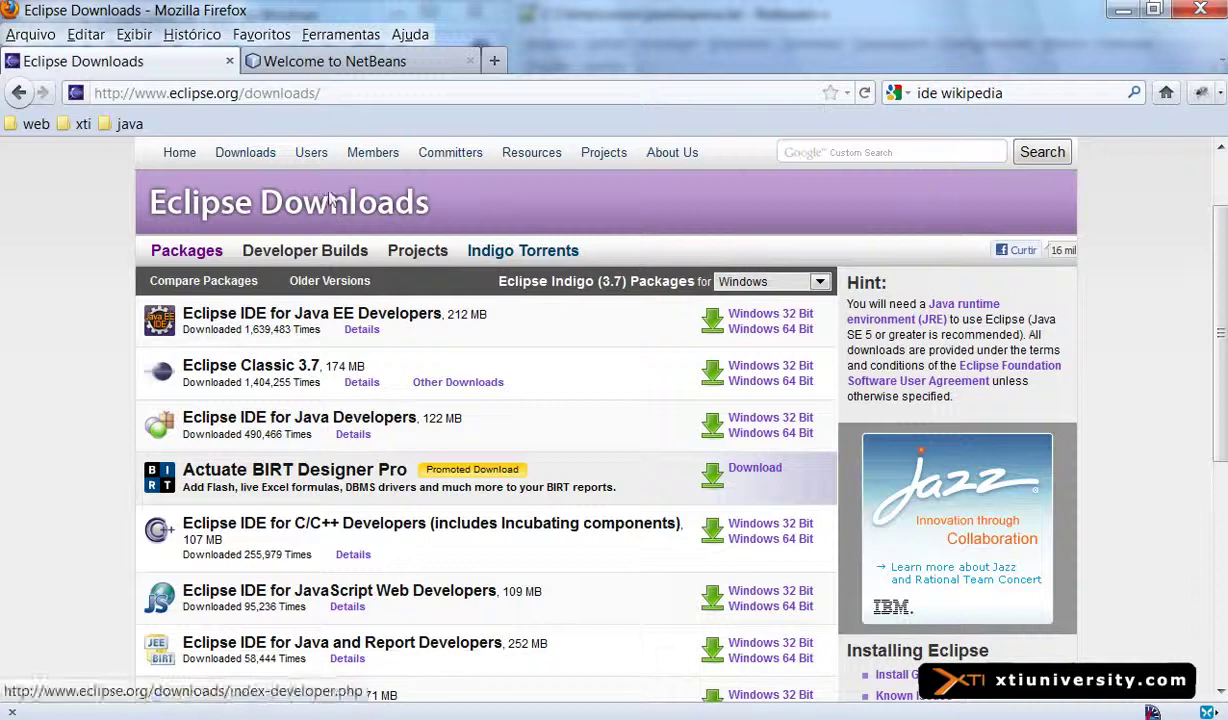
drag(1220, 338, 1180, 376)
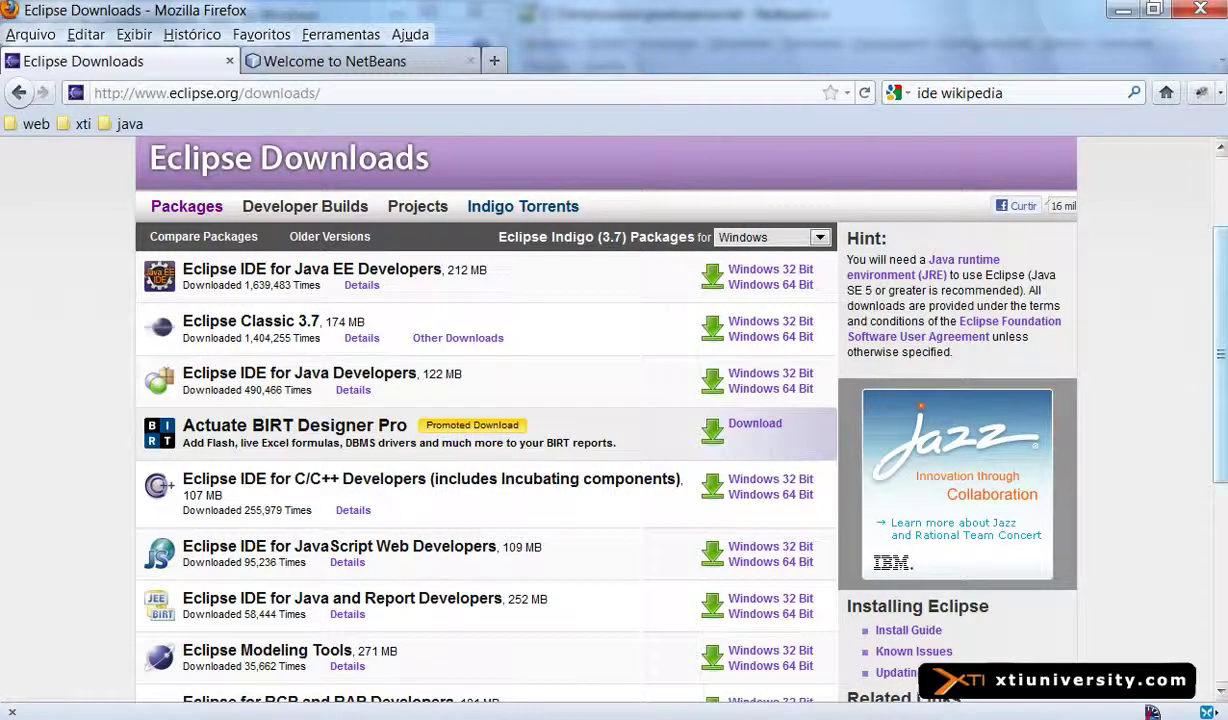
drag(1220, 322, 1222, 366)
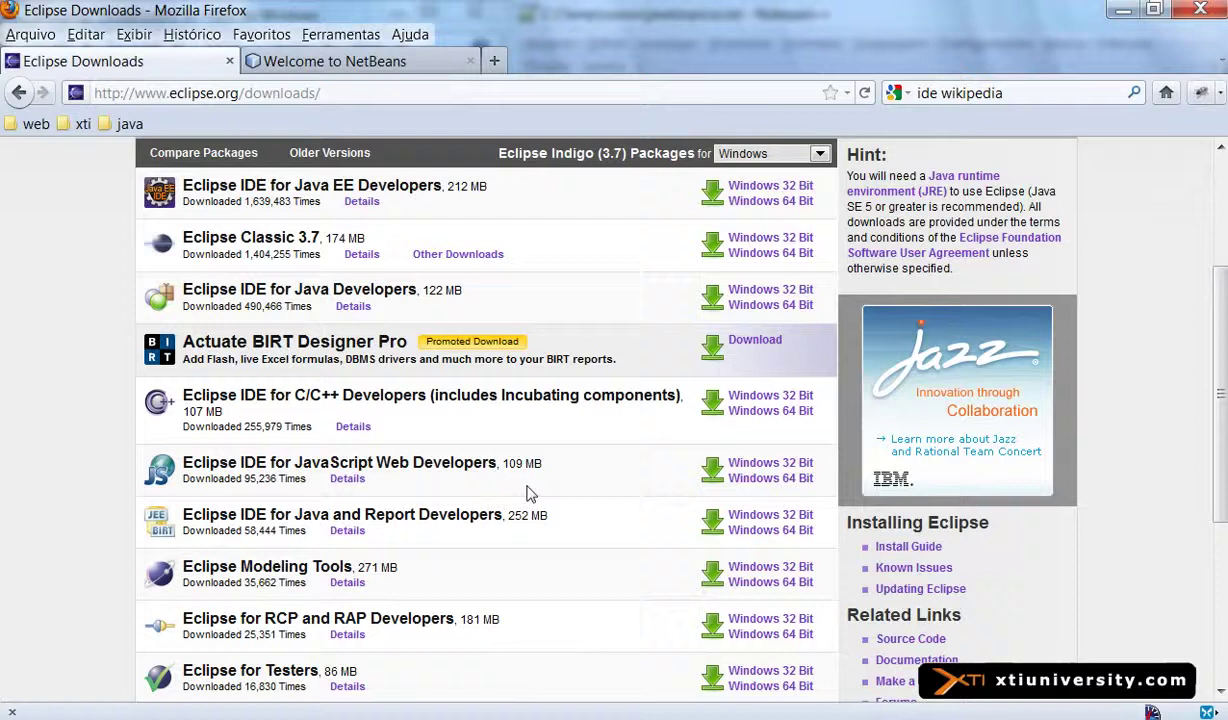
scroll(400, 530, down, 4)
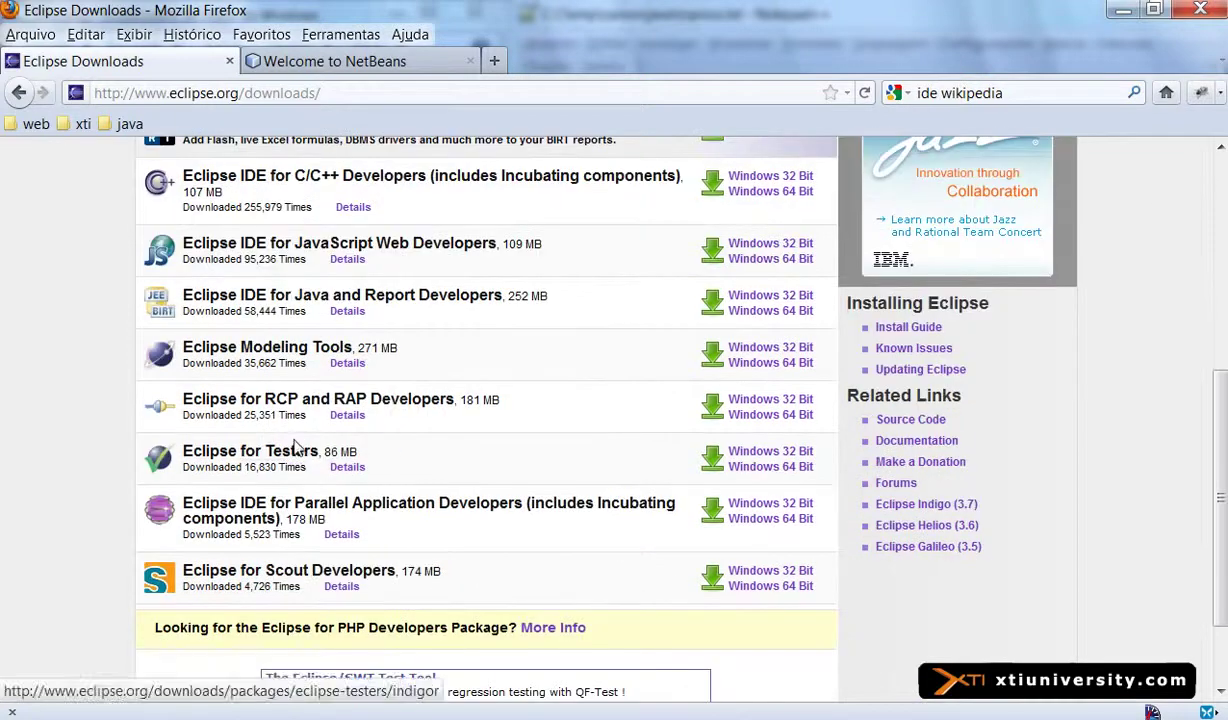
scroll(618, 363, up, 6)
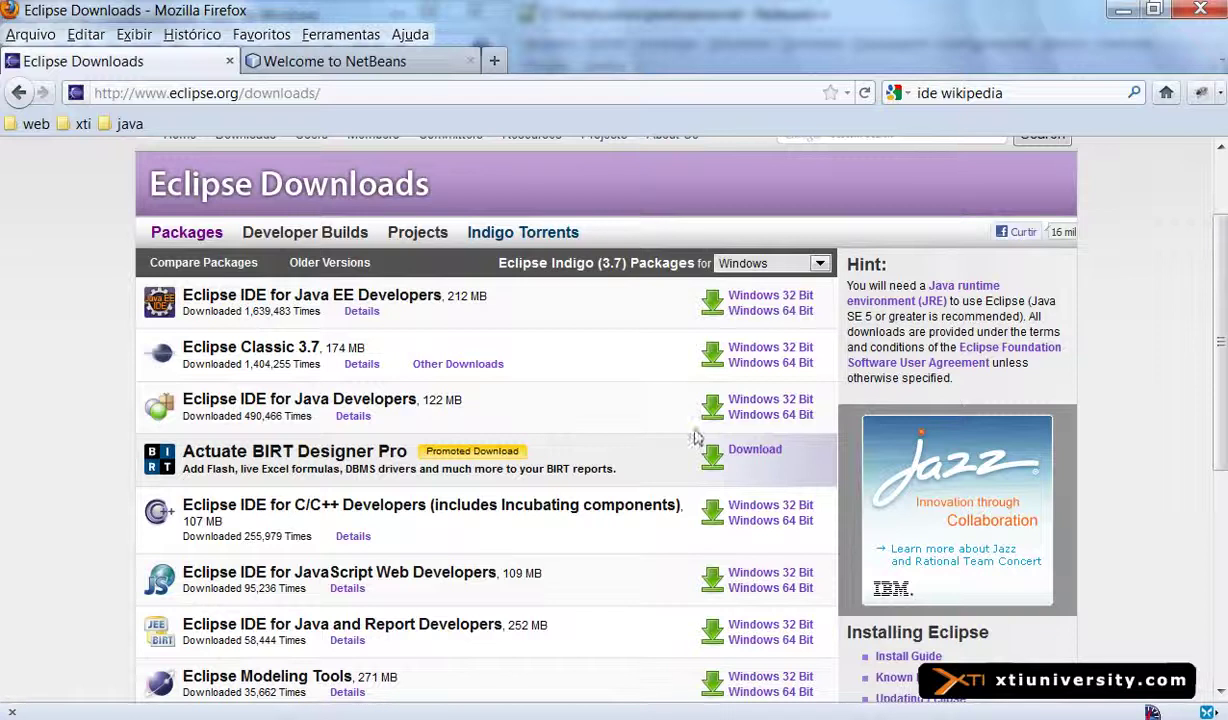
scroll(1224, 262, down, 1)
scroll(1224, 262, down, 1)
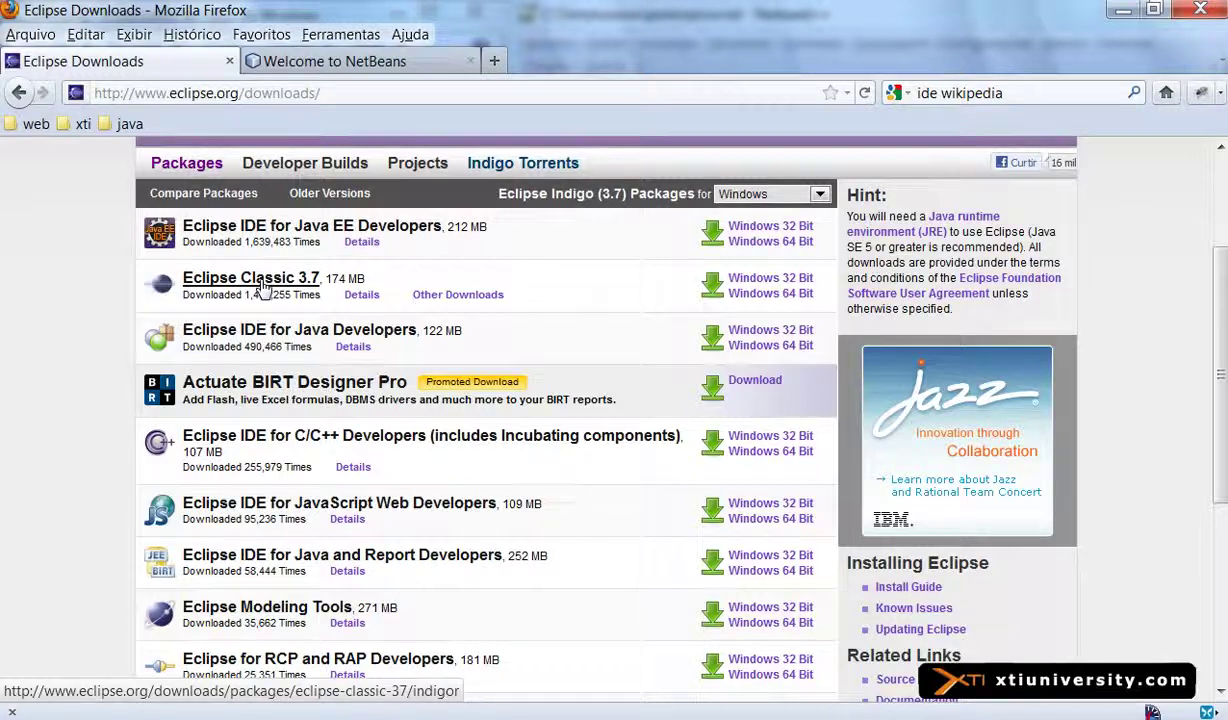
Review the other downloads offered for Eclipse Classic 3.7 and the operating systems available for the packages
click(760, 283)
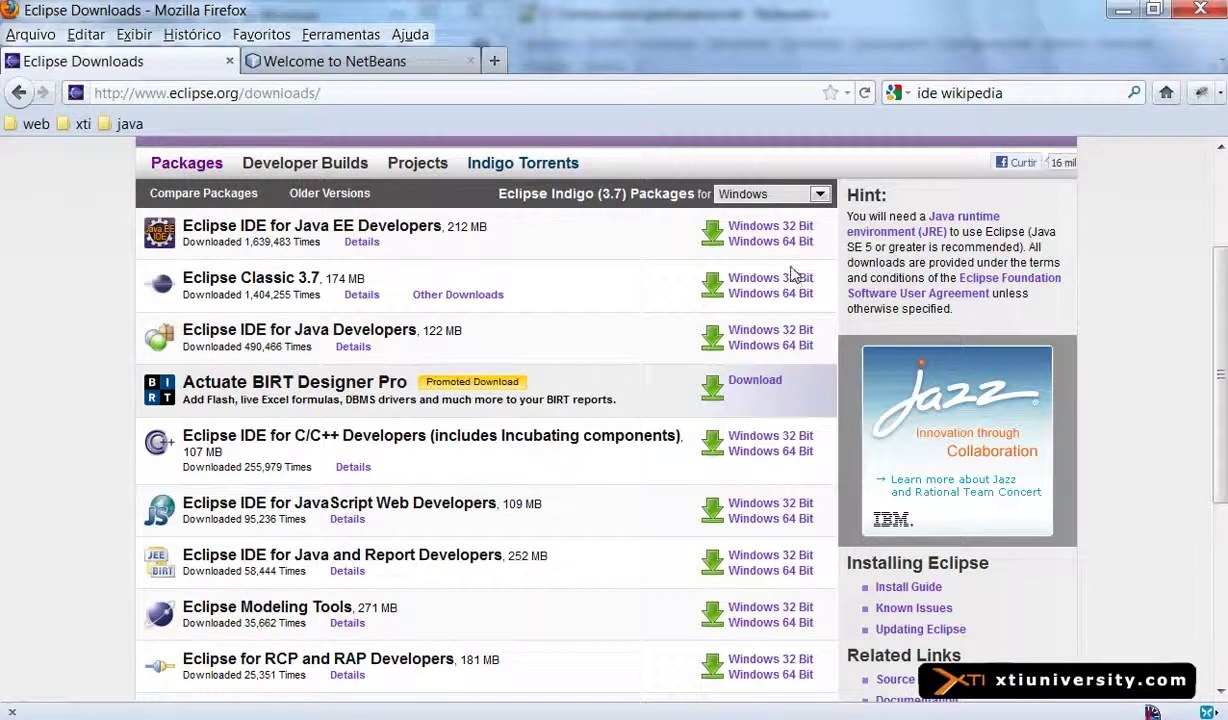
click(440, 298)
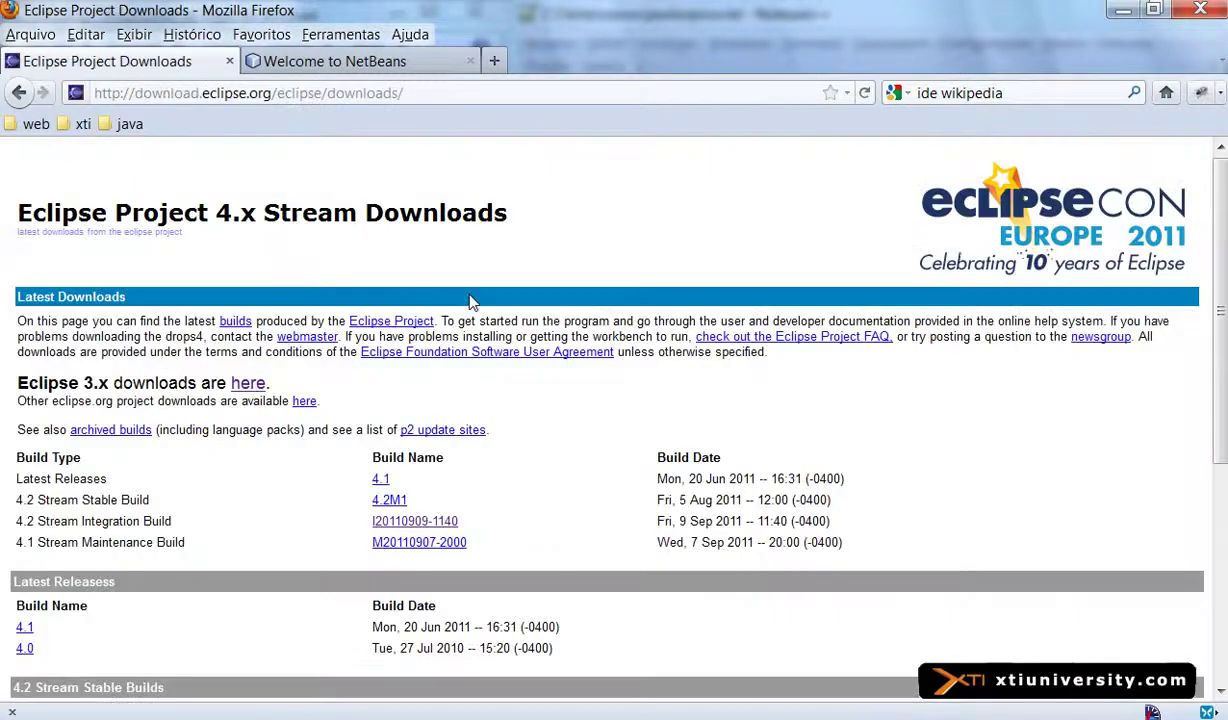
scroll(807, 318, up, 5)
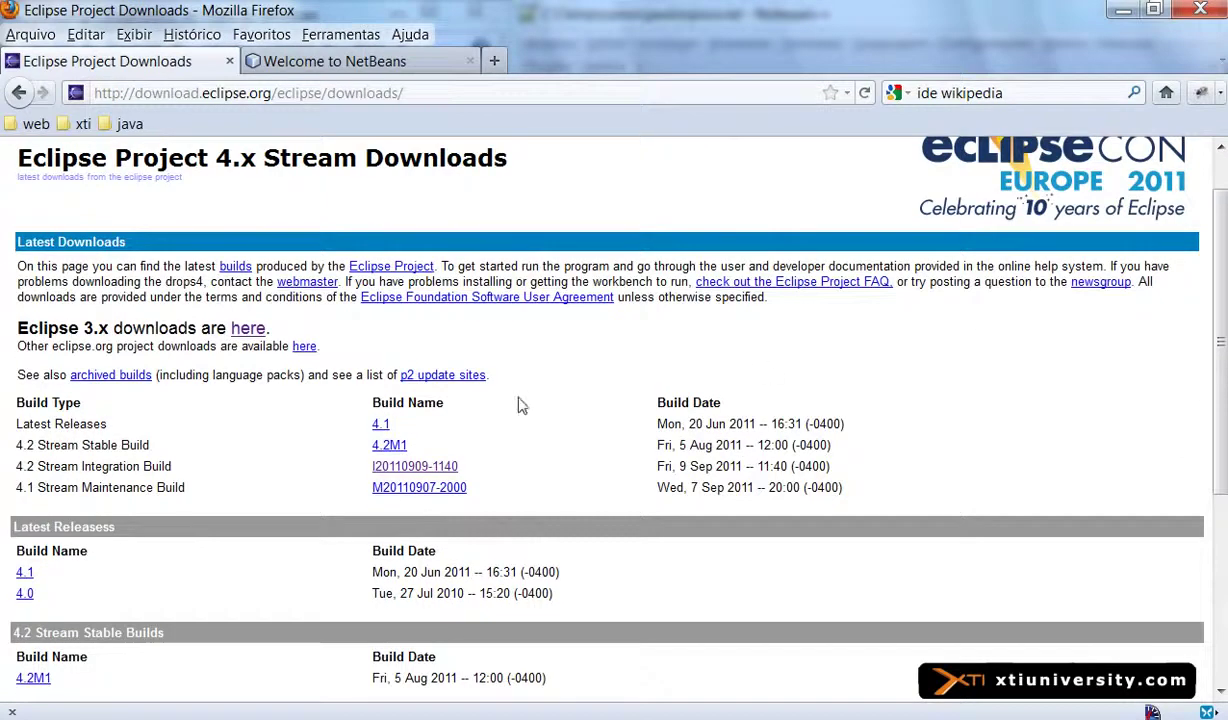
scroll(470, 415, down, 6)
scroll(463, 450, up, 7)
click(18, 94)
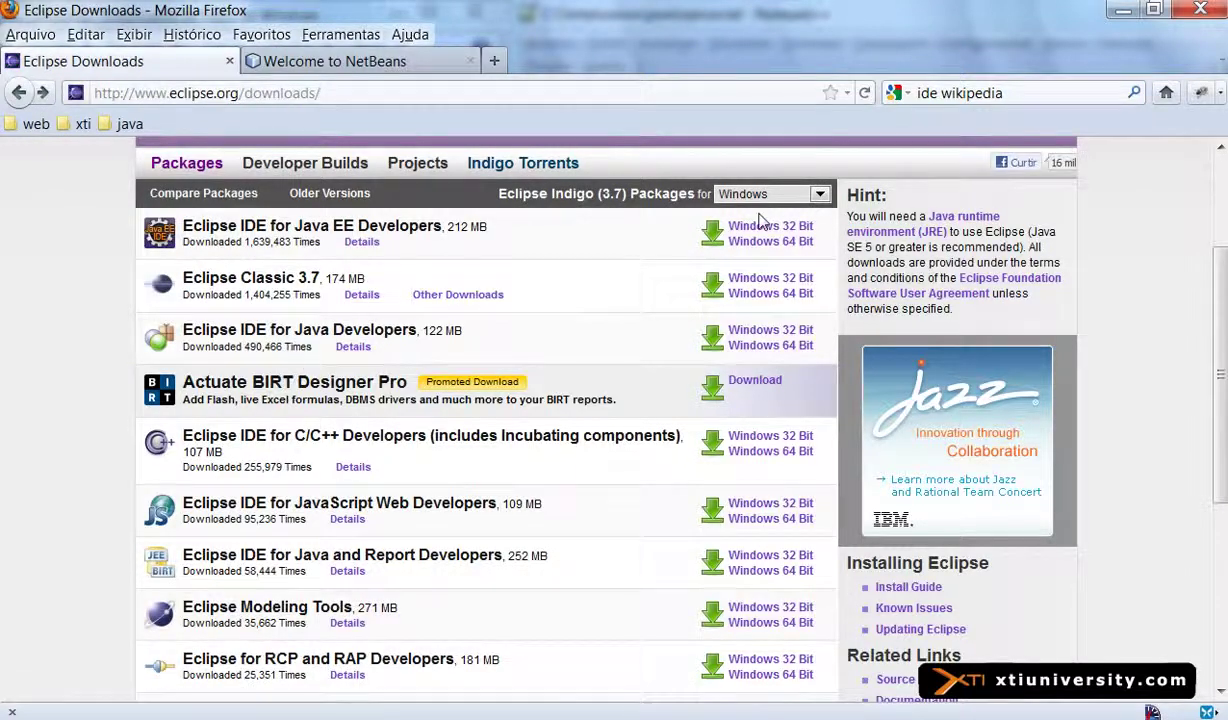
click(820, 197)
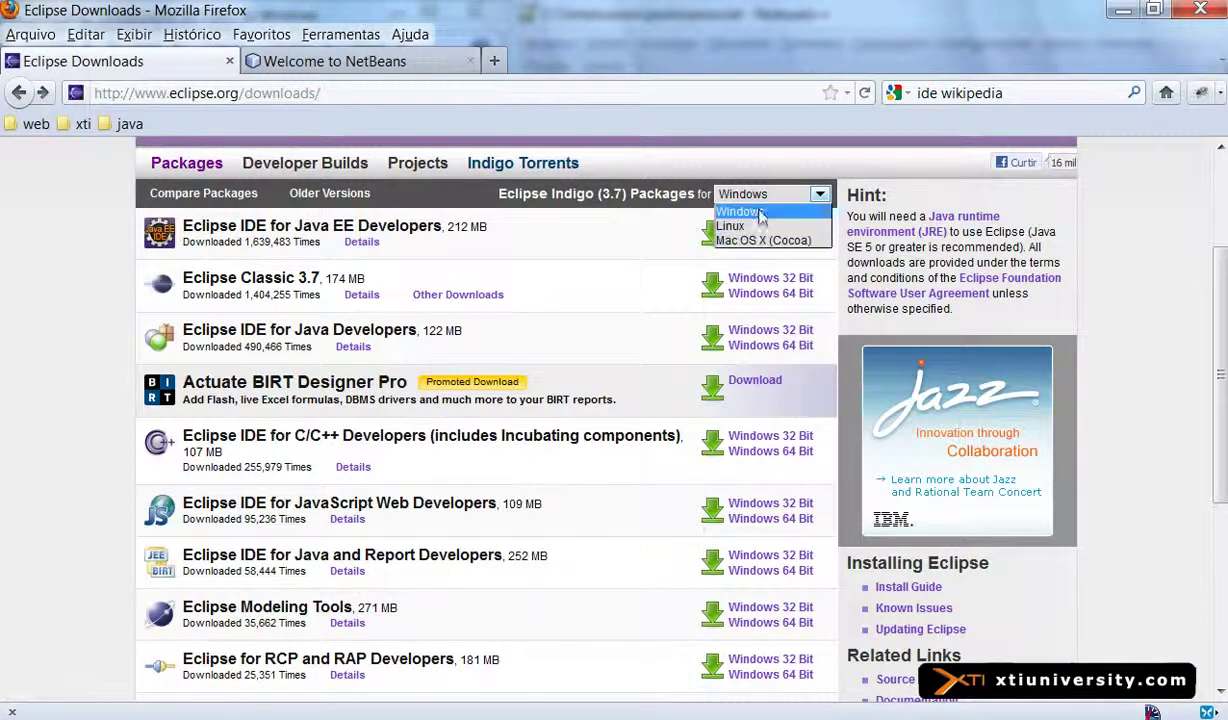
click(1097, 180)
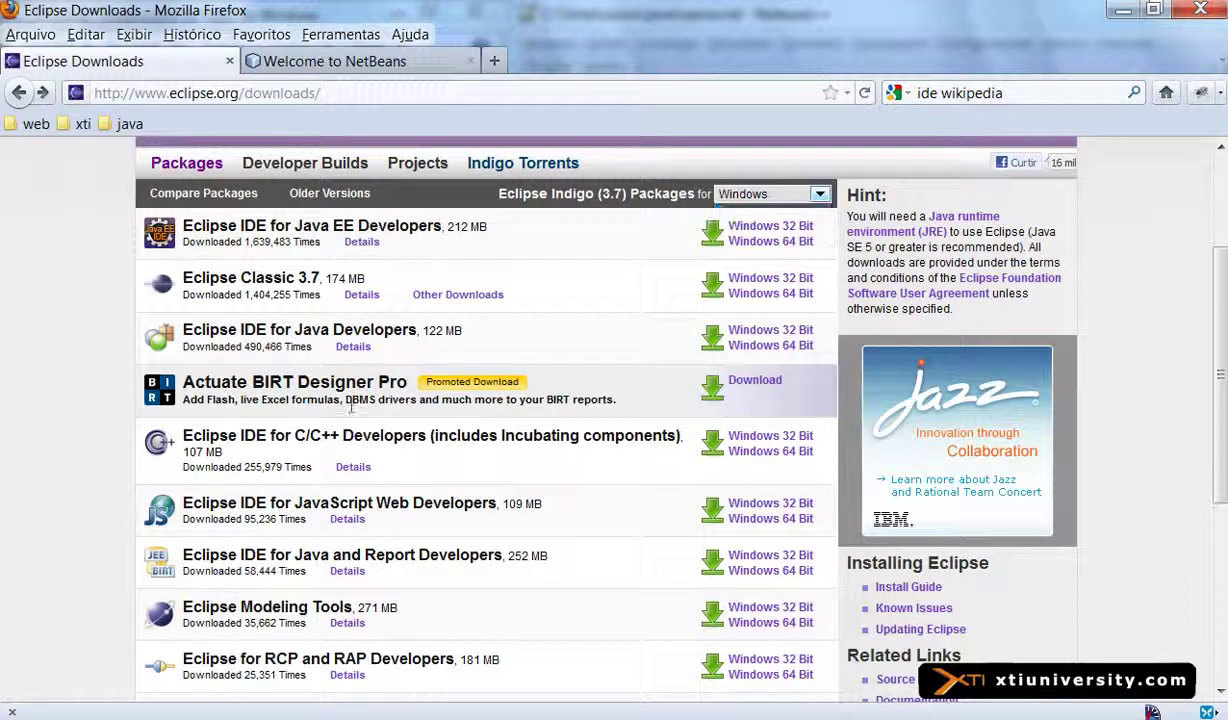
Choose the Windows 32 Bit download of Eclipse Classic 3.7 and get it from the University of Sao Paulo mirror
click(755, 287)
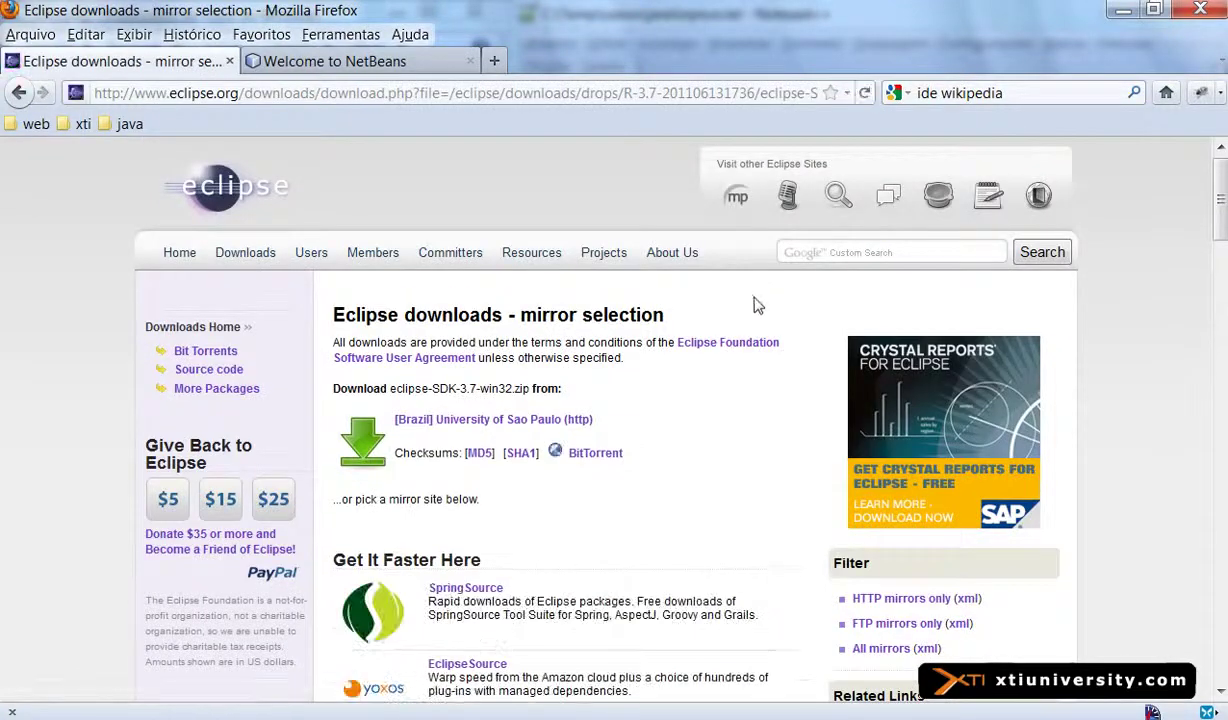
scroll(729, 383, down, 5)
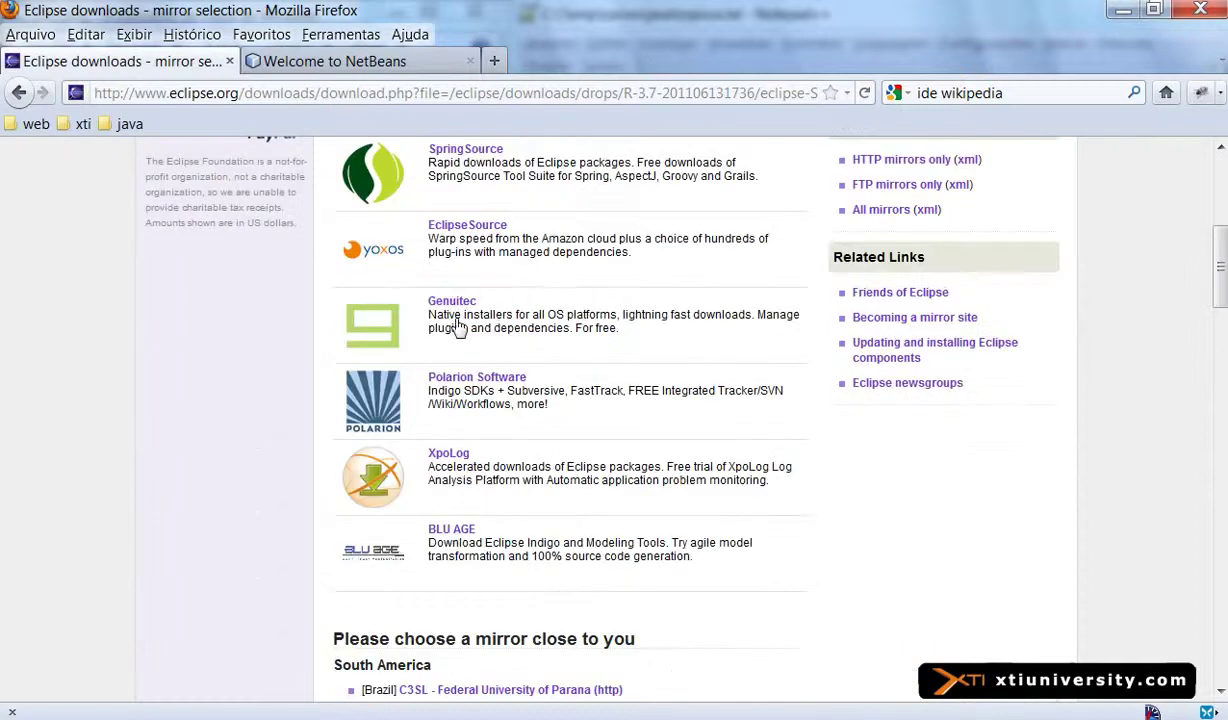
scroll(610, 470, up, 4)
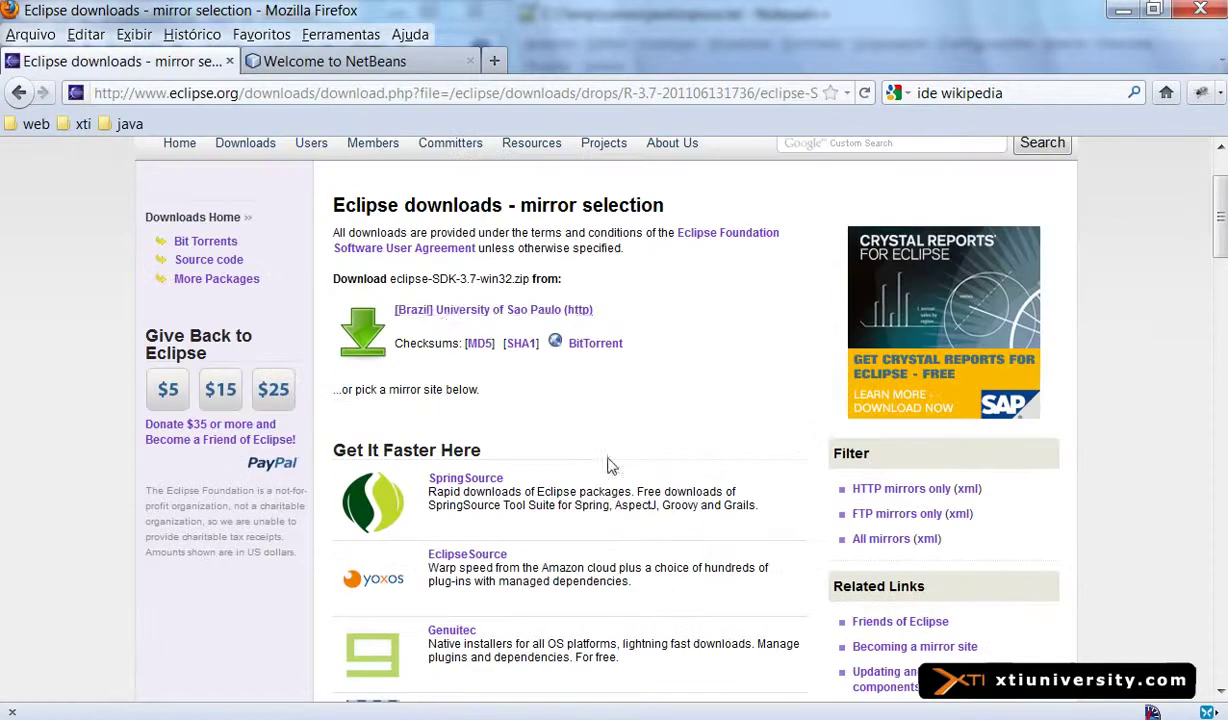
click(421, 316)
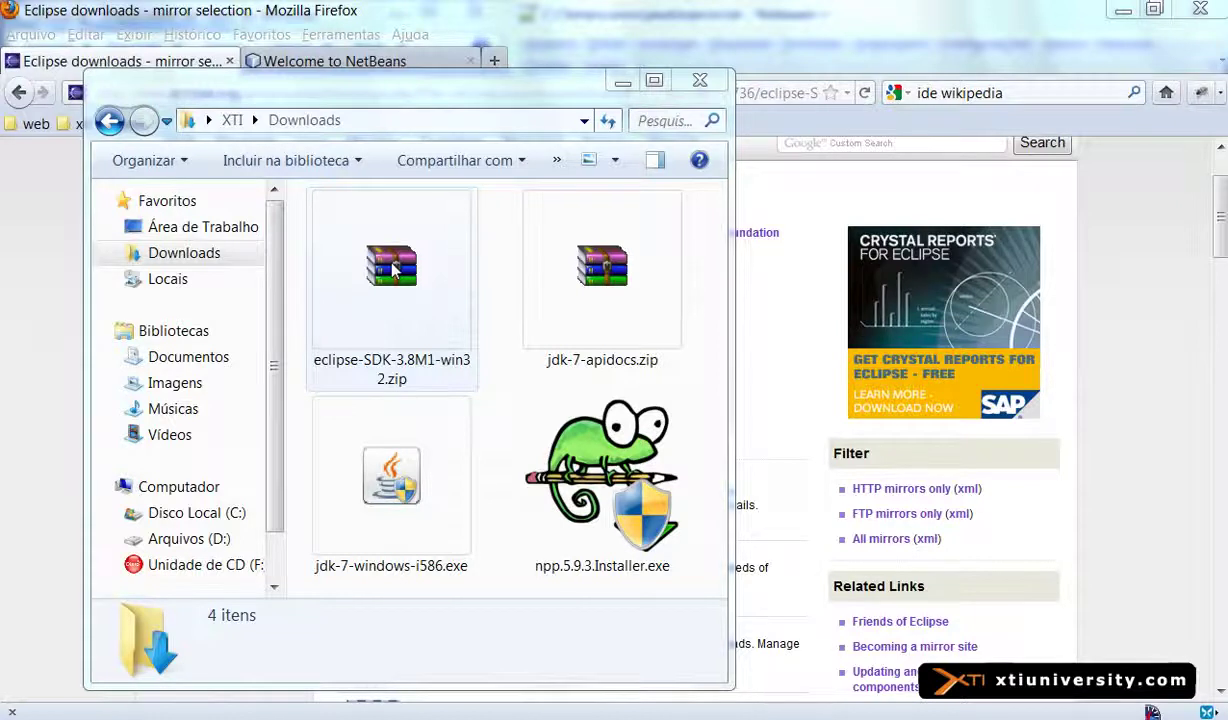
Arrange the Downloads folder window beside the Disco Local (C:) window and check the path of the destination drive
drag(384, 97, 334, 58)
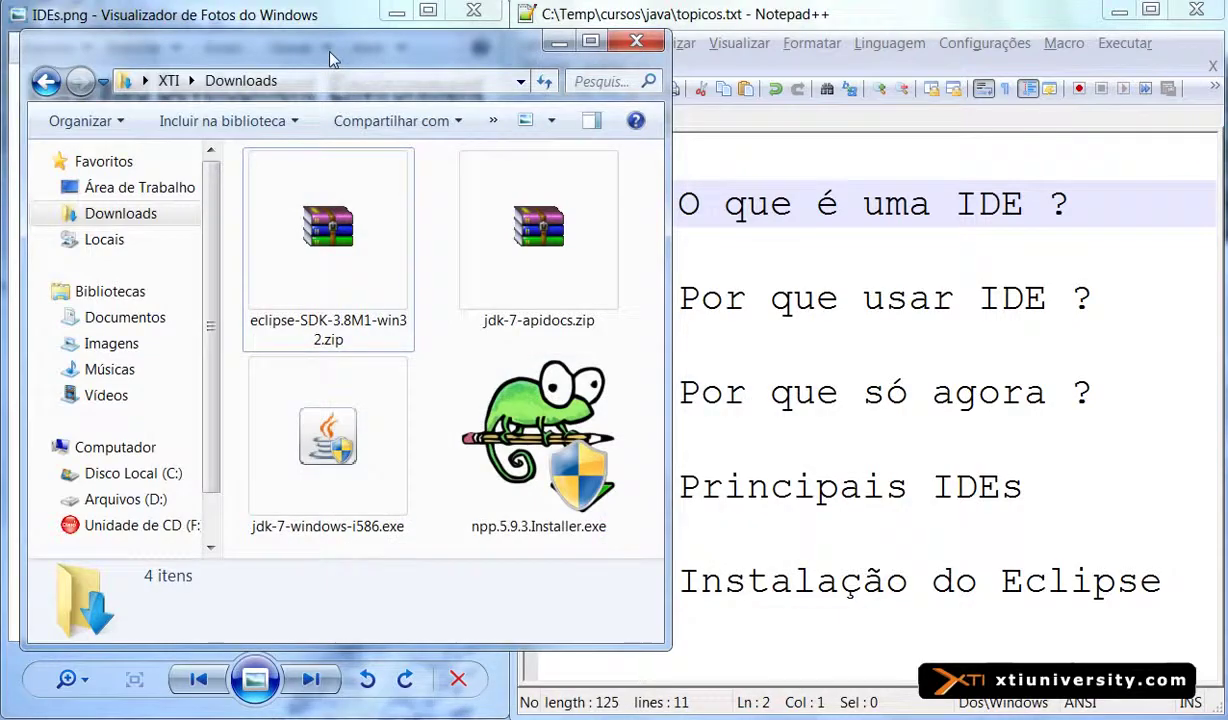
mouse_move(200, 660)
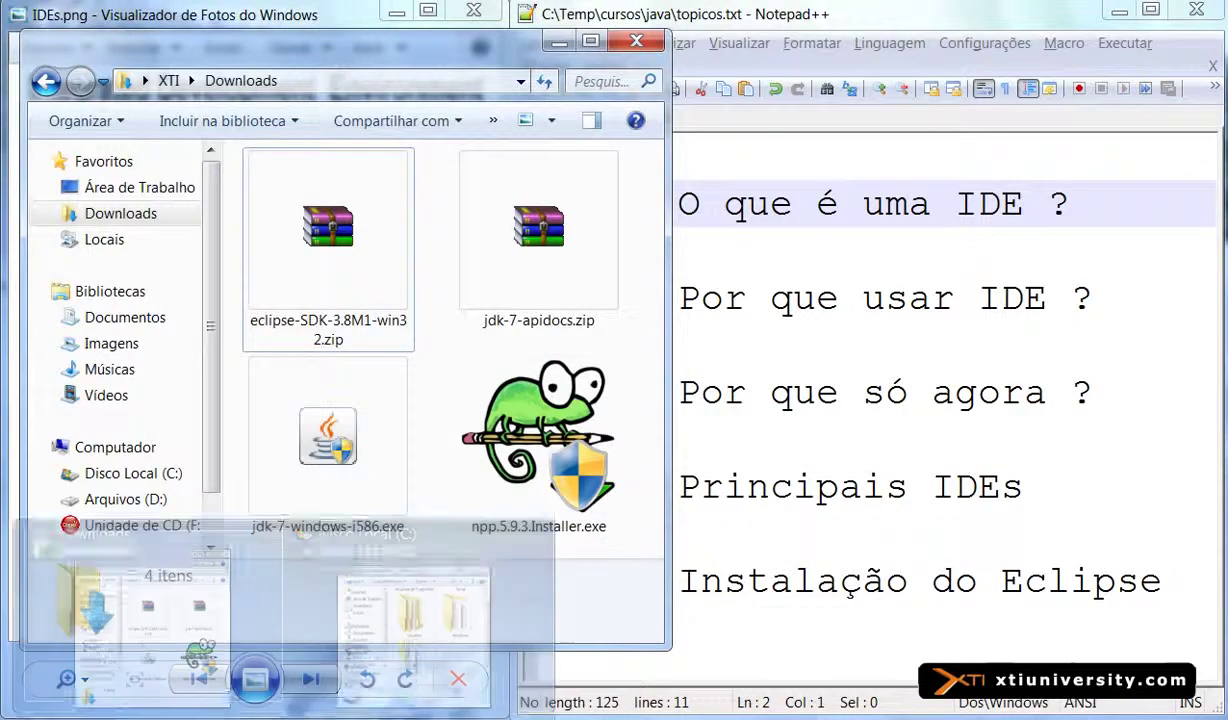
click(478, 665)
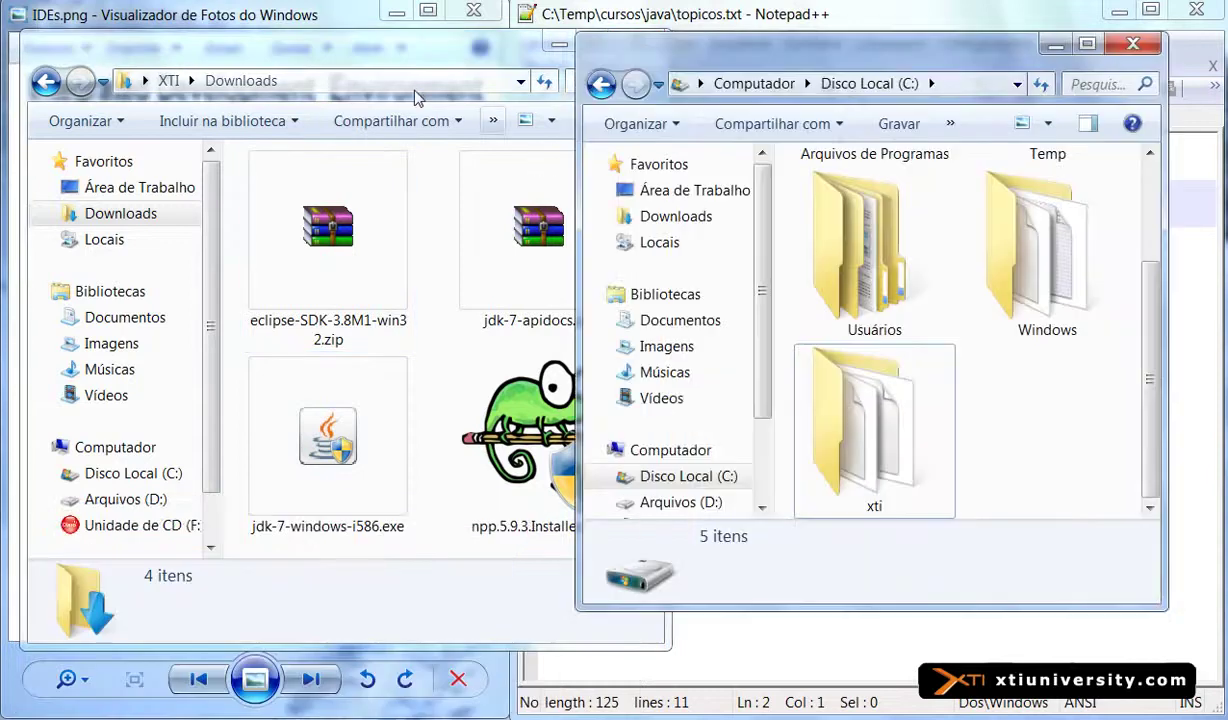
drag(417, 60, 408, 61)
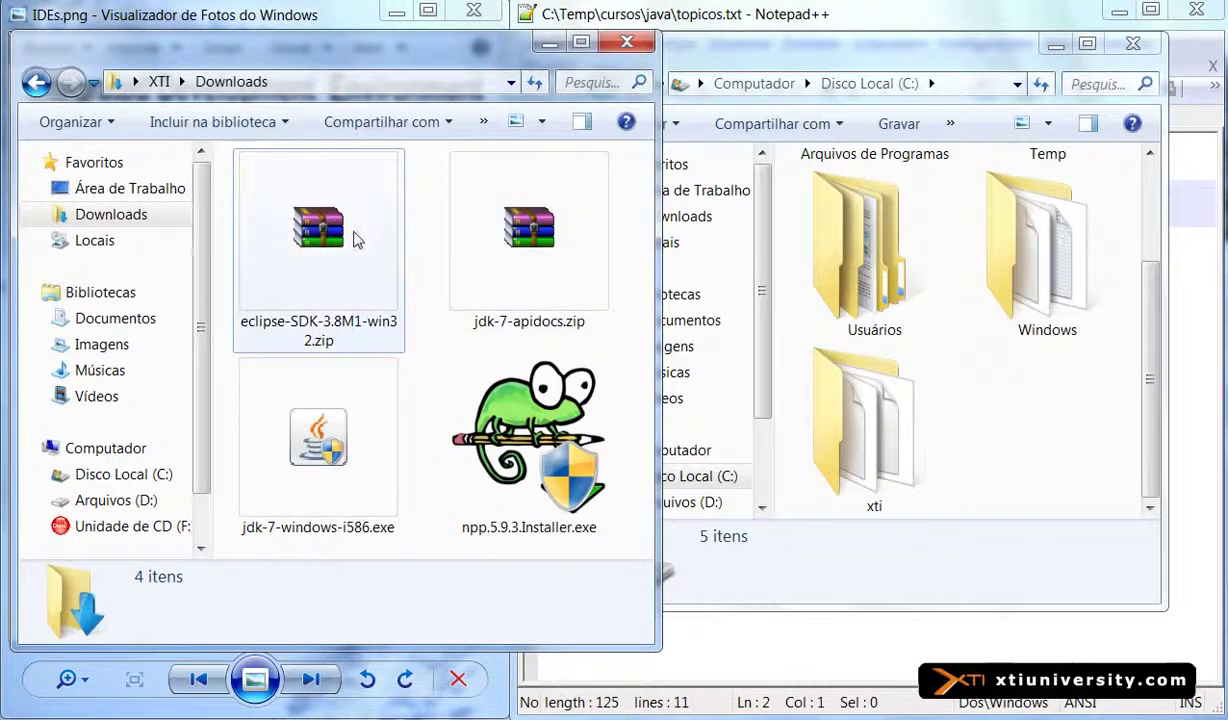
mouse_move(353, 240)
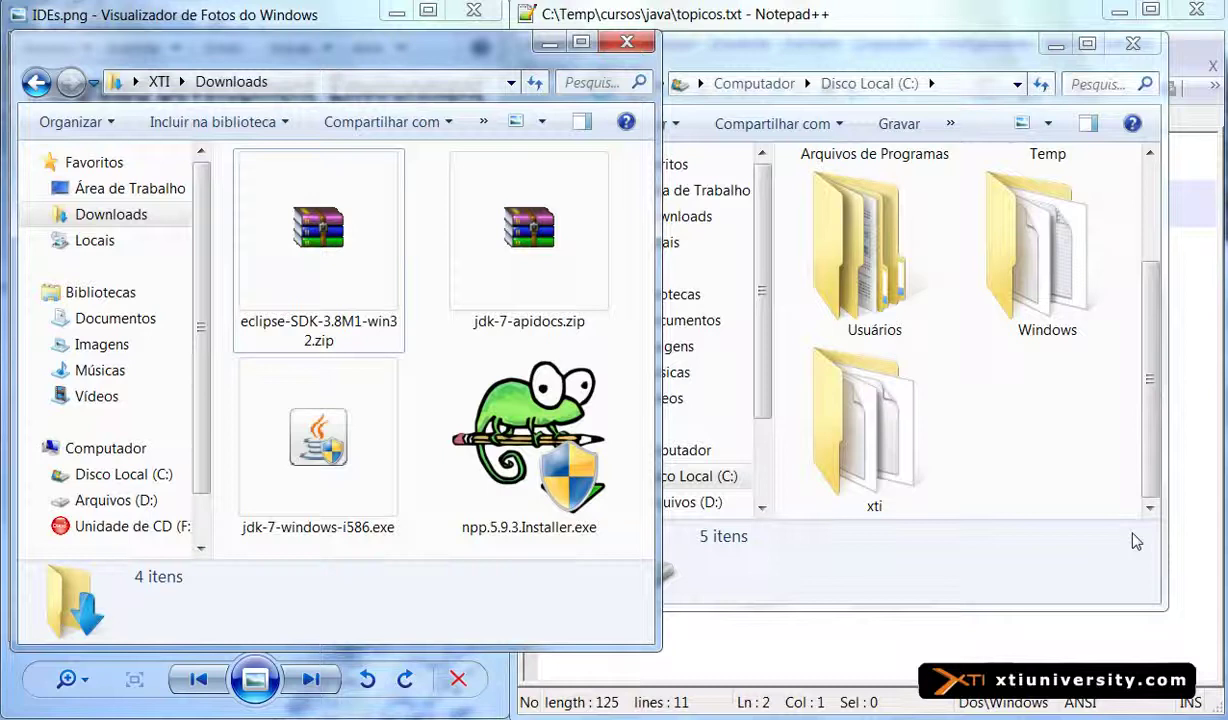
click(950, 62)
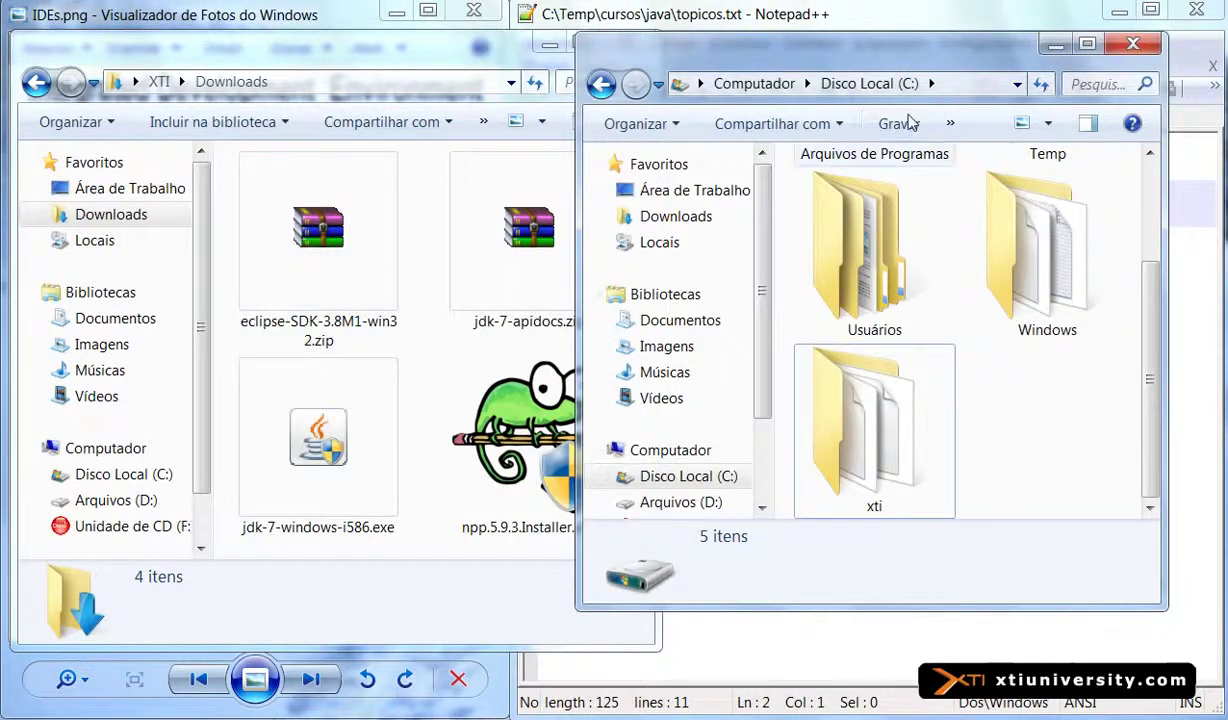
click(952, 88)
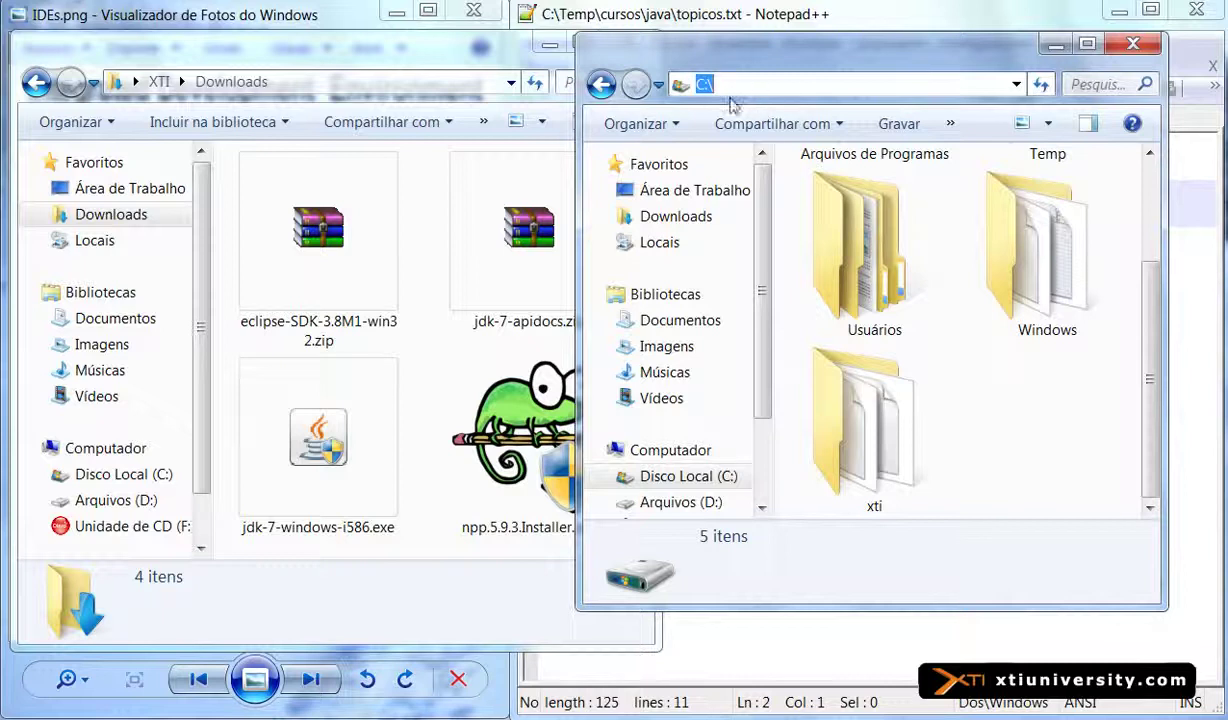
click(1007, 470)
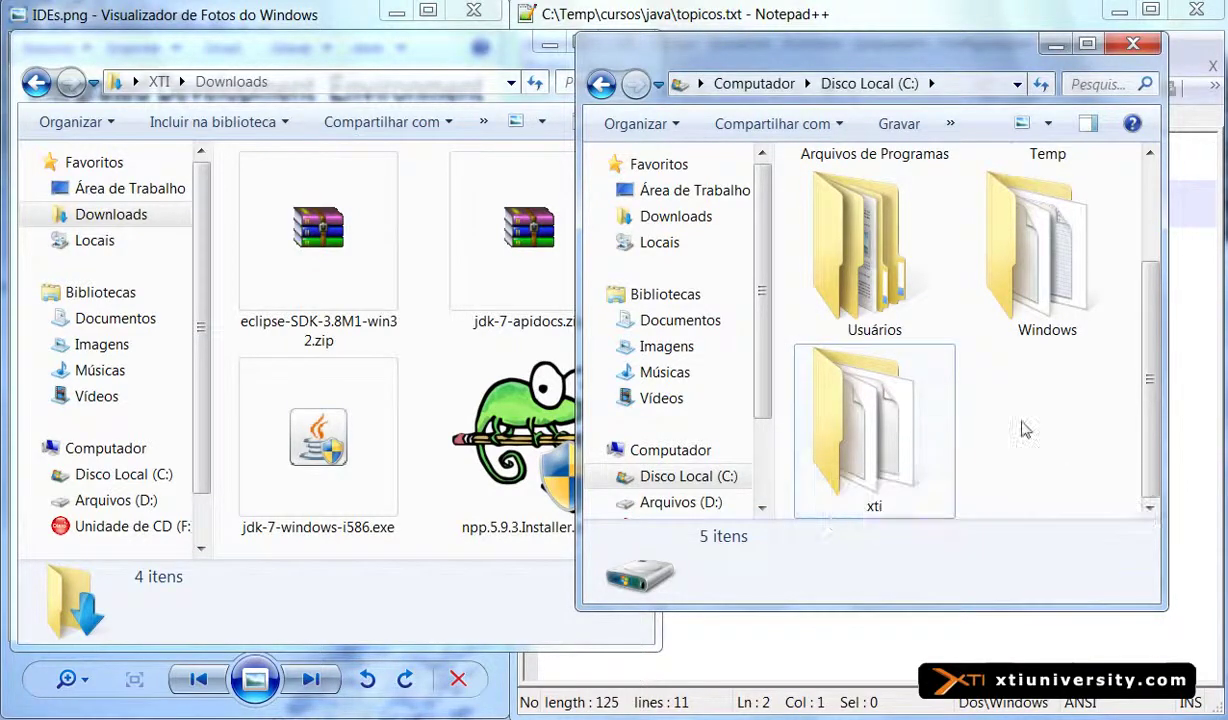
Extract the eclipse-SDK-3.8M1-win32.zip archive to the root of drive C:\ and close the Downloads folder window
right_click(358, 191)
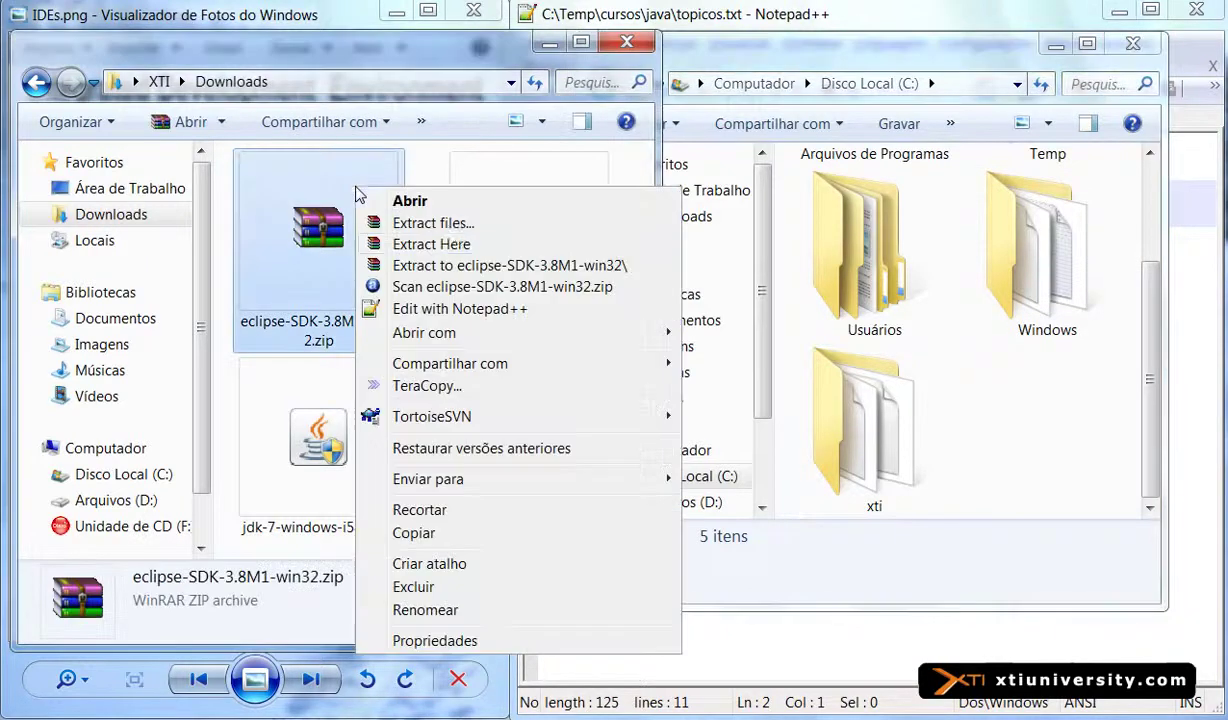
click(463, 223)
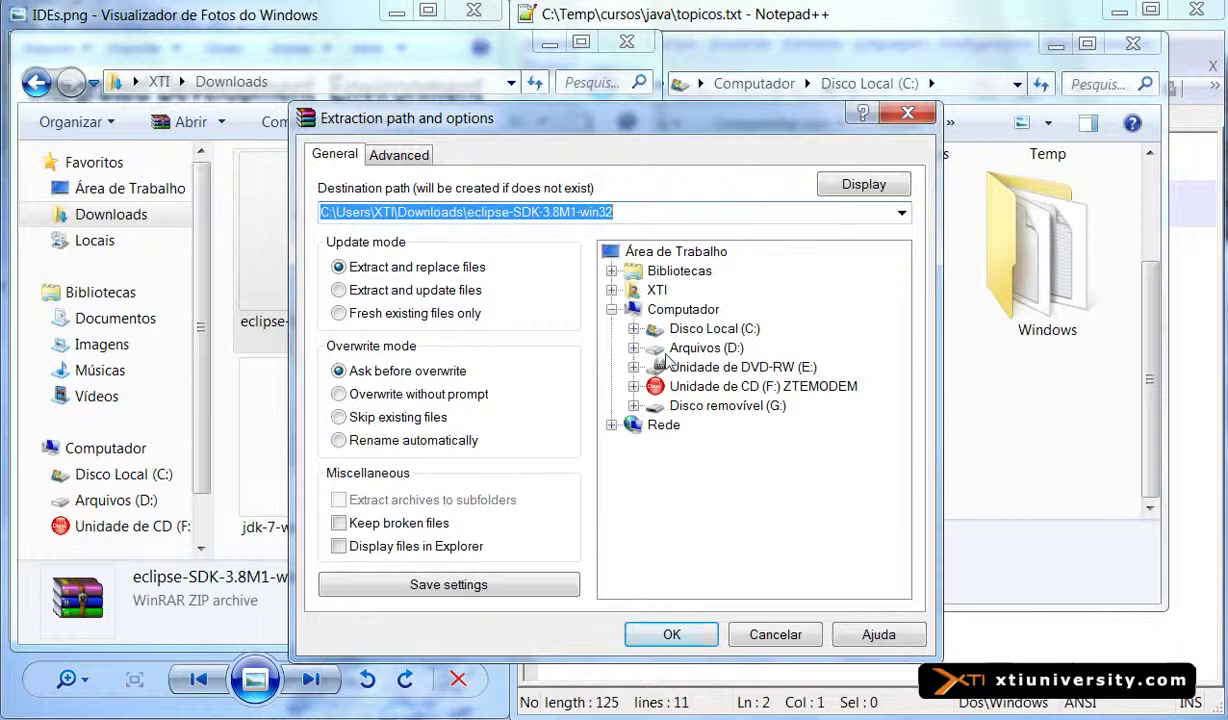
click(650, 326)
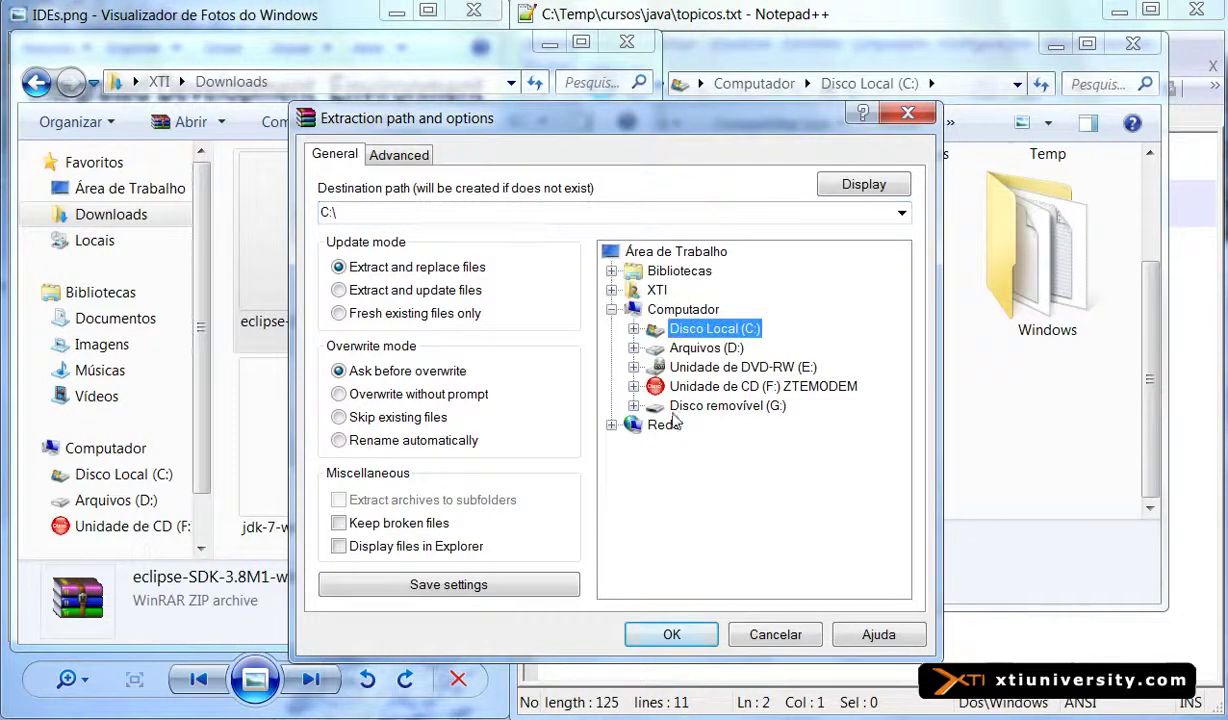
click(672, 634)
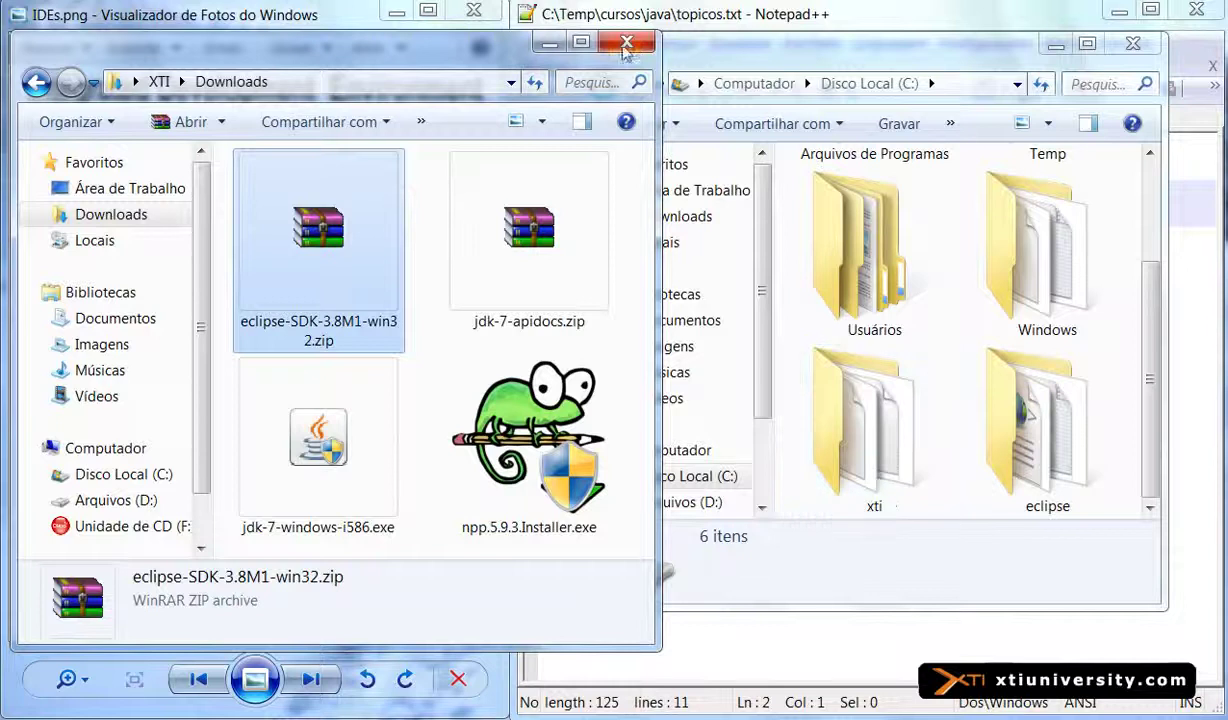
click(620, 48)
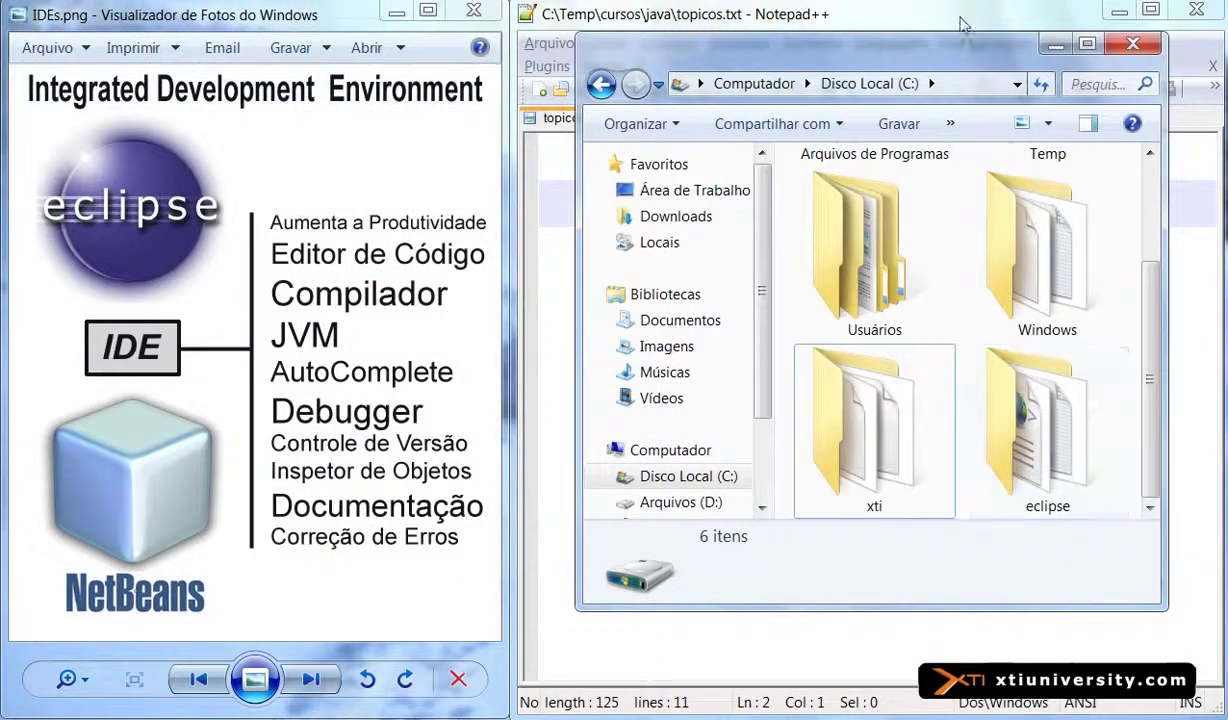
Open the extracted eclipse folder on drive C: and clear the text editor and image viewer windows off the desktop
double_click(1036, 366)
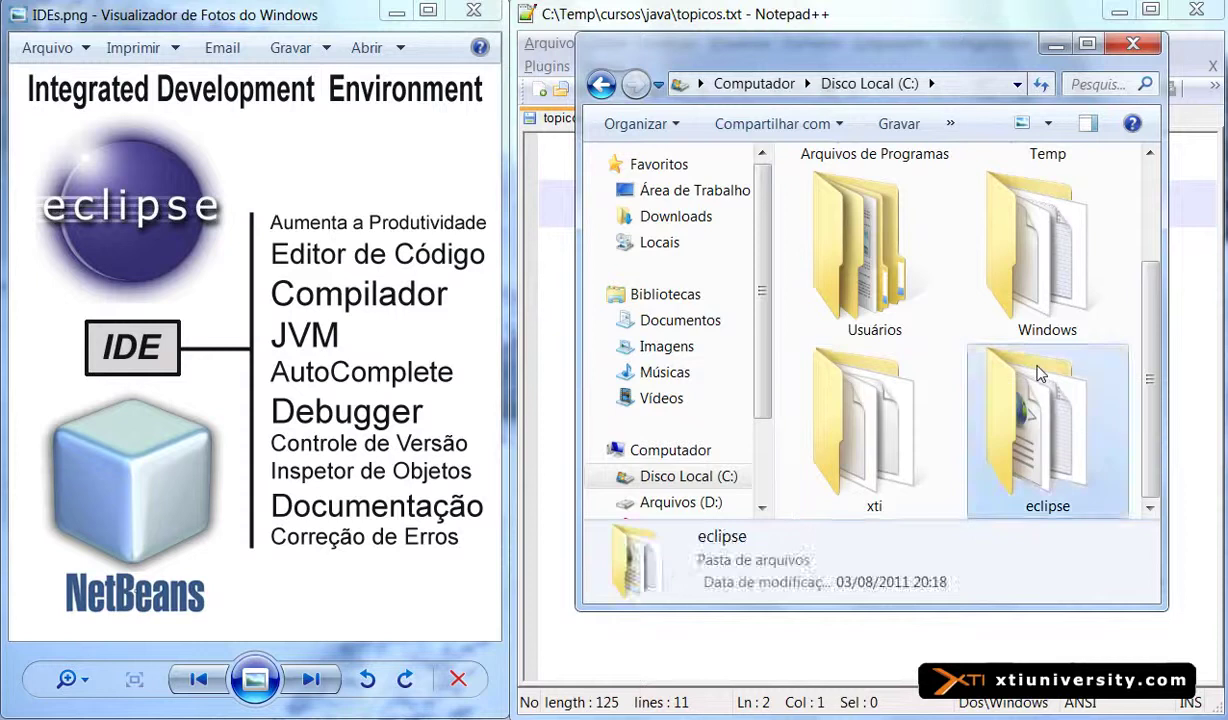
click(1115, 10)
click(476, 11)
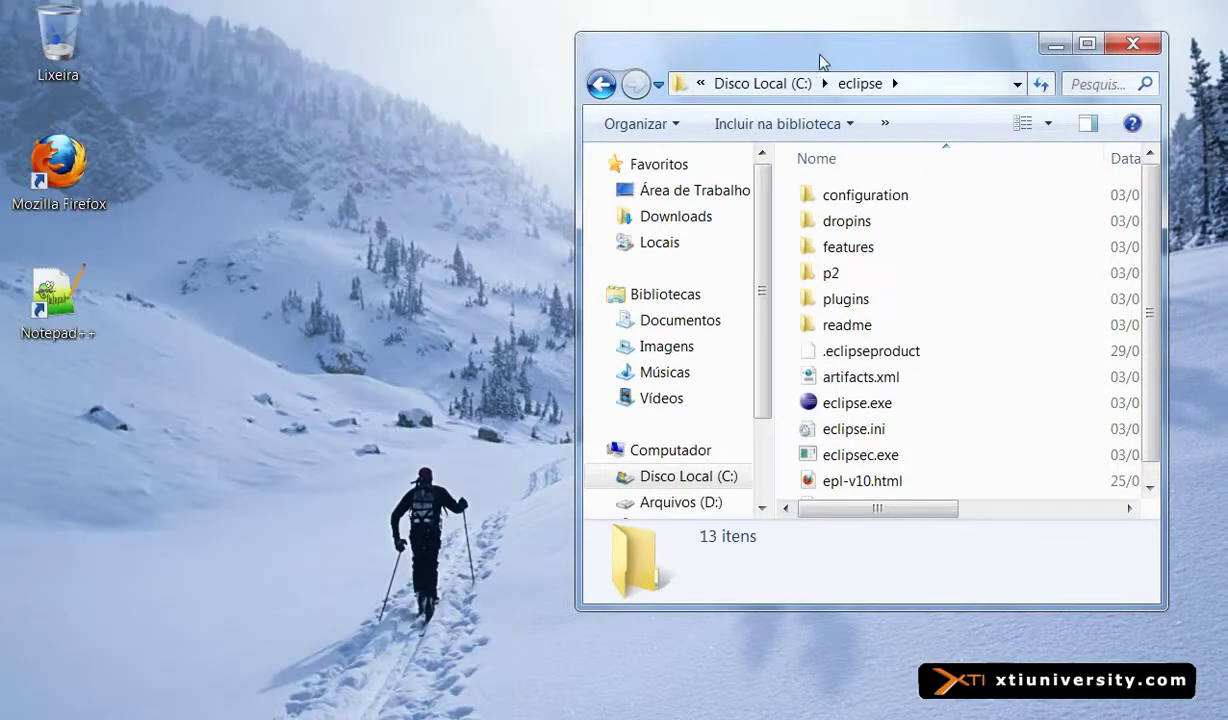
drag(820, 62, 872, 52)
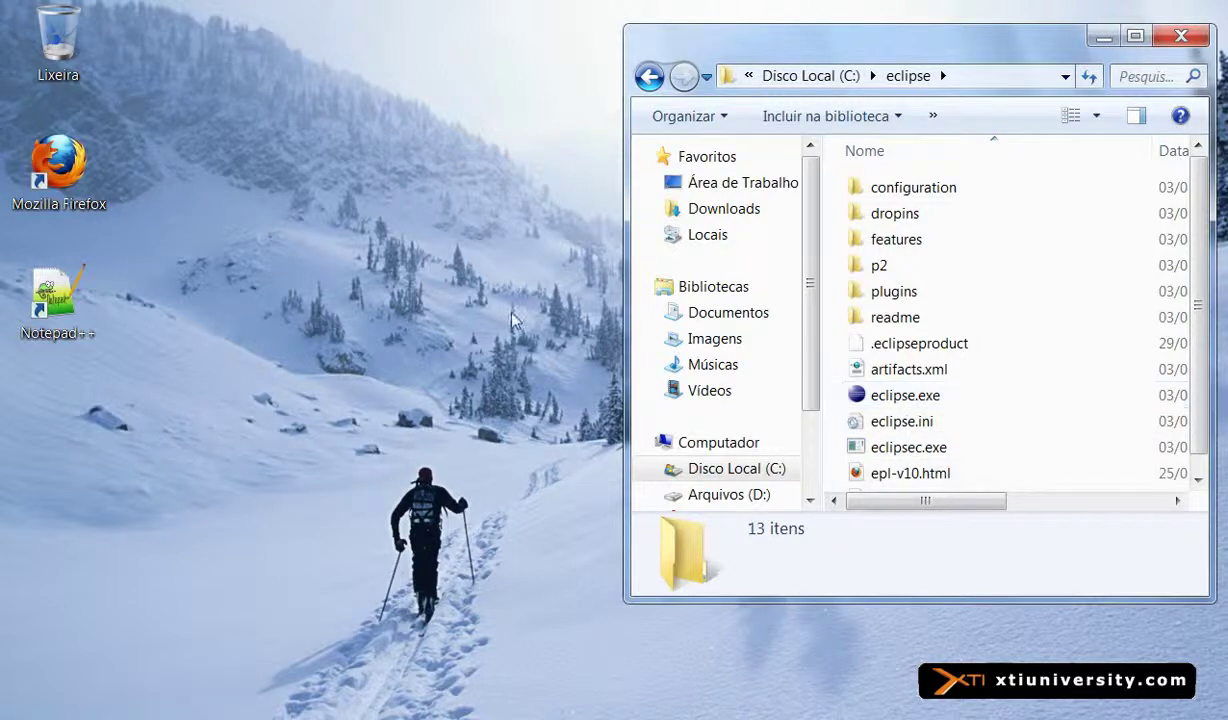
Create a desktop shortcut to eclipse.exe and name it eclipse
key(e)
click(451, 197)
right_click(926, 401)
click(915, 628)
drag(870, 480, 30, 450)
click(72, 484)
text(eclipse)
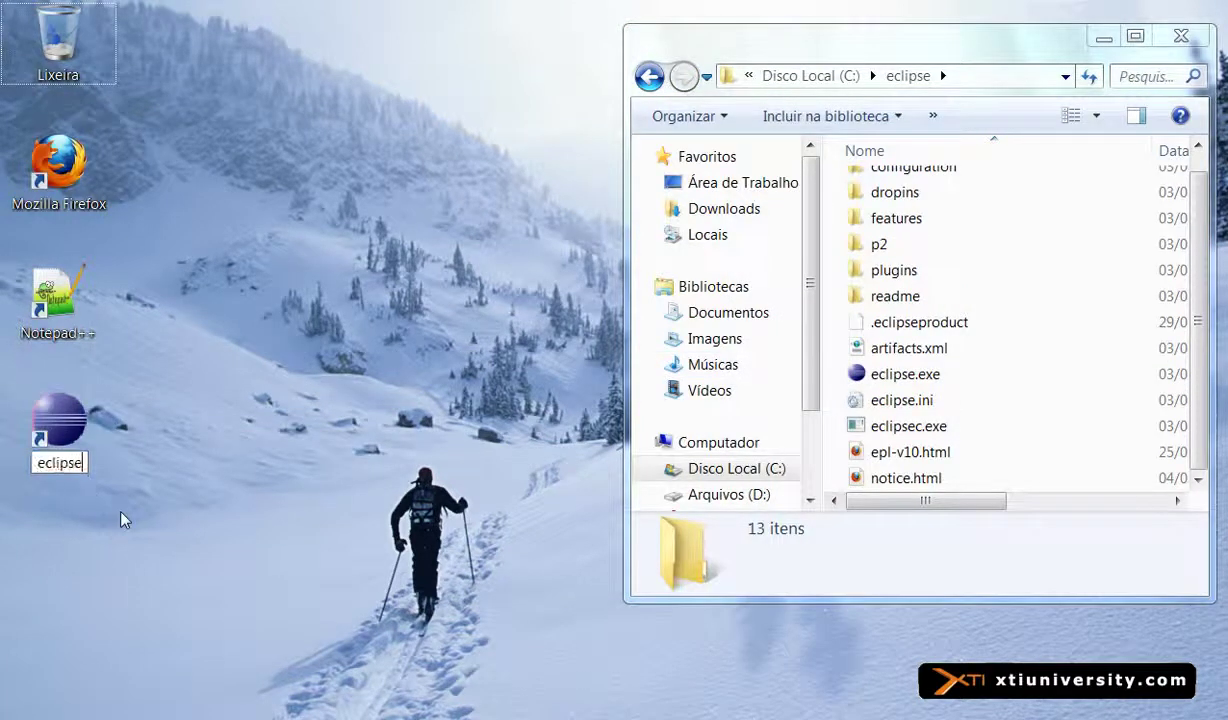
key(Return)
click(530, 275)
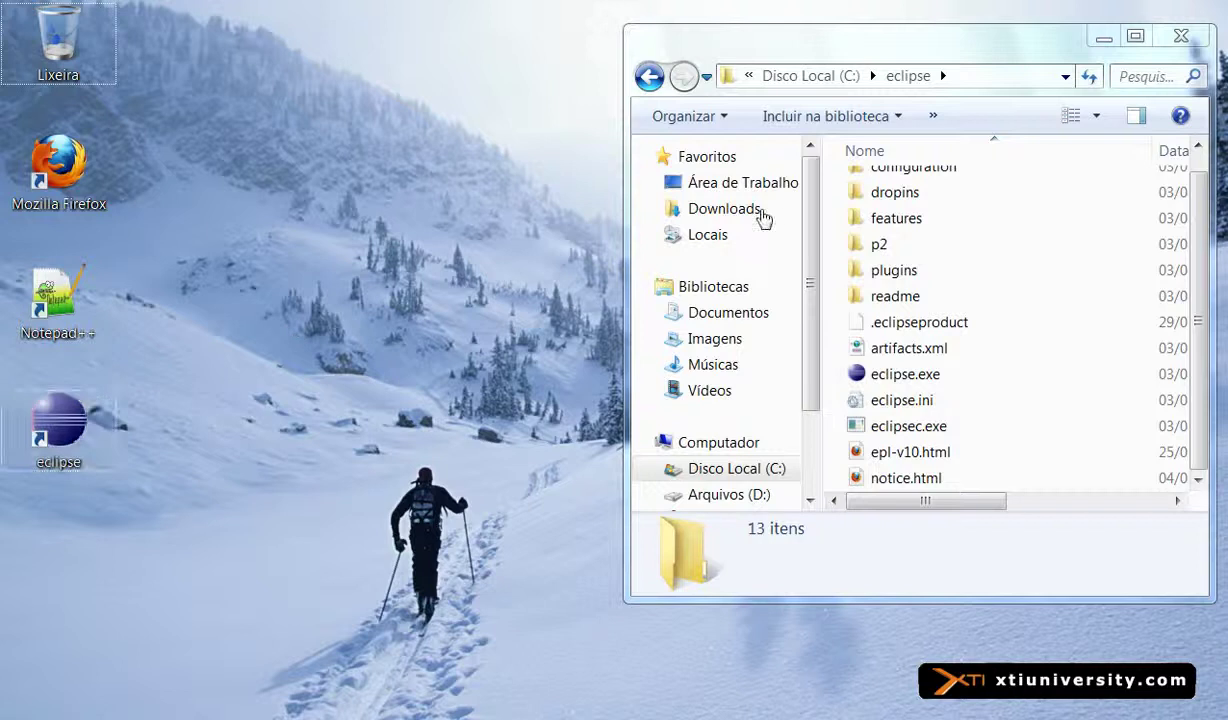
Minimize the folder window and launch Eclipse from its desktop shortcut, accepting C:\Users\XTI\workspace as the workspace
click(1104, 37)
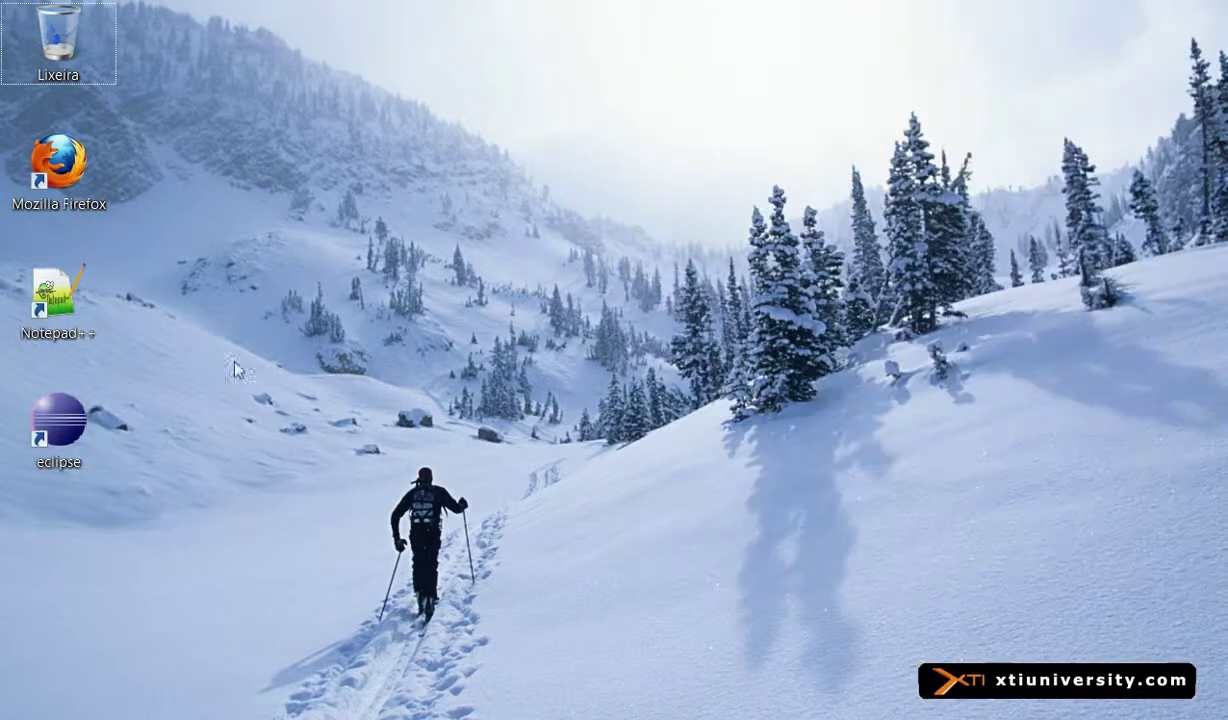
double_click(73, 412)
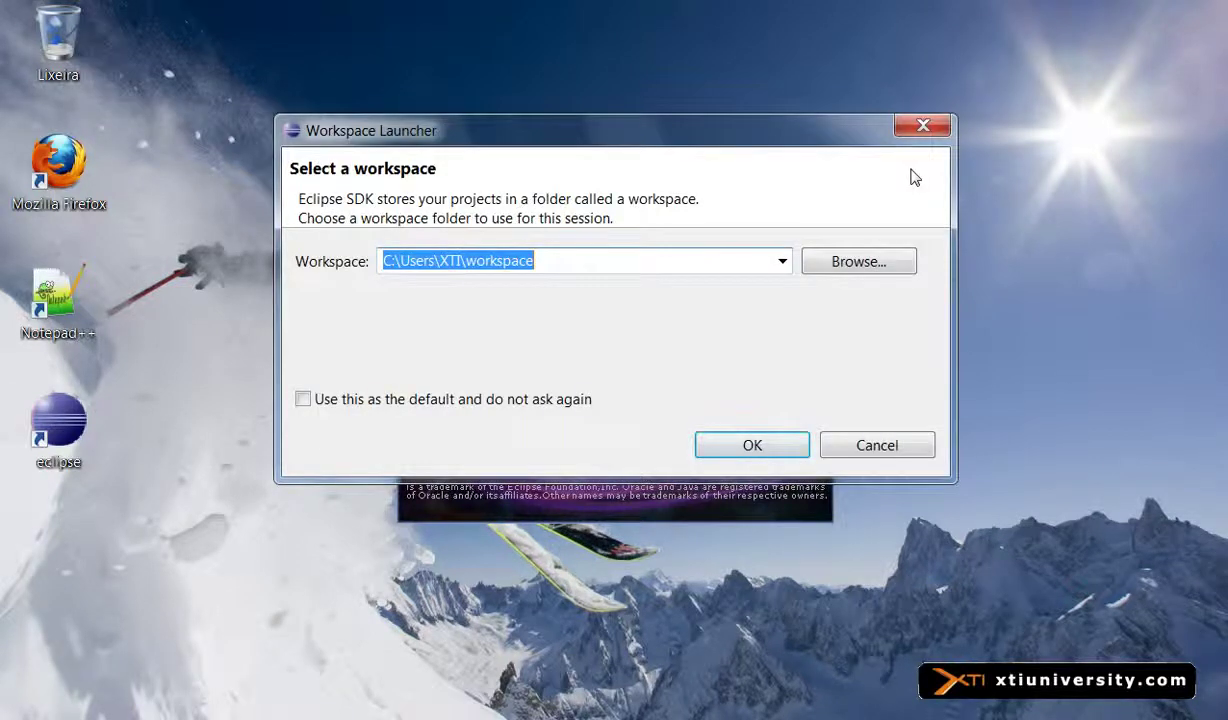
drag(838, 141, 848, 203)
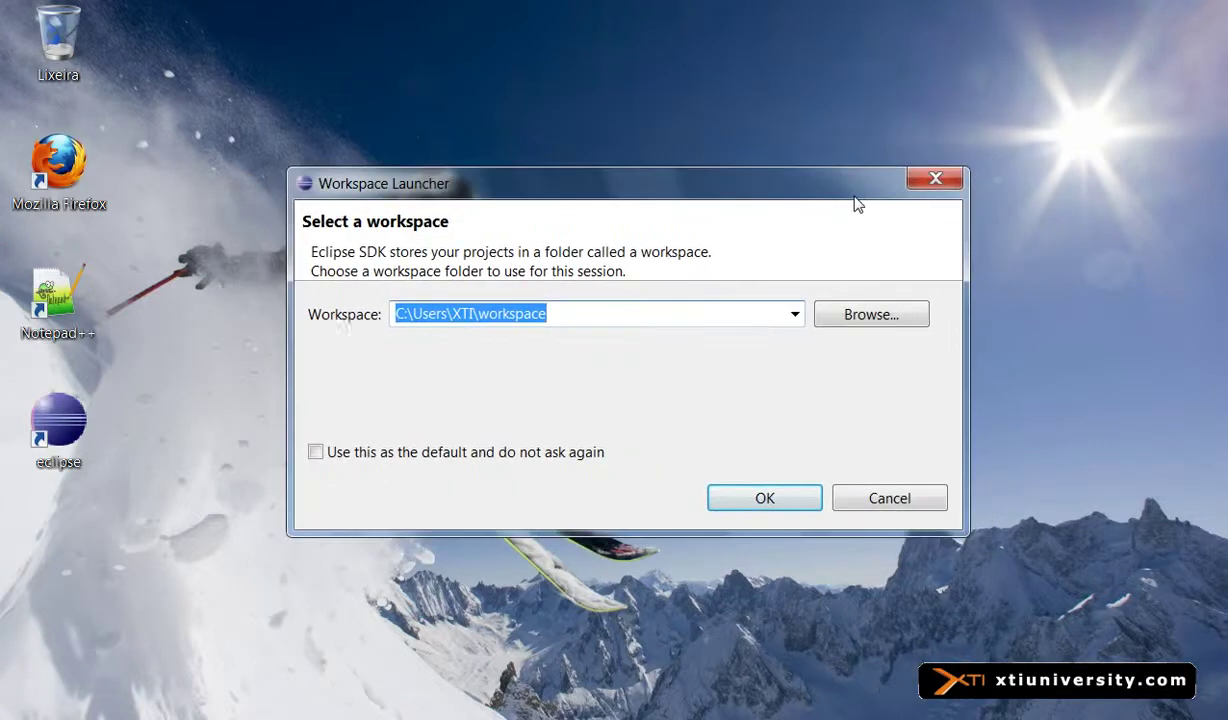
drag(847, 194, 855, 320)
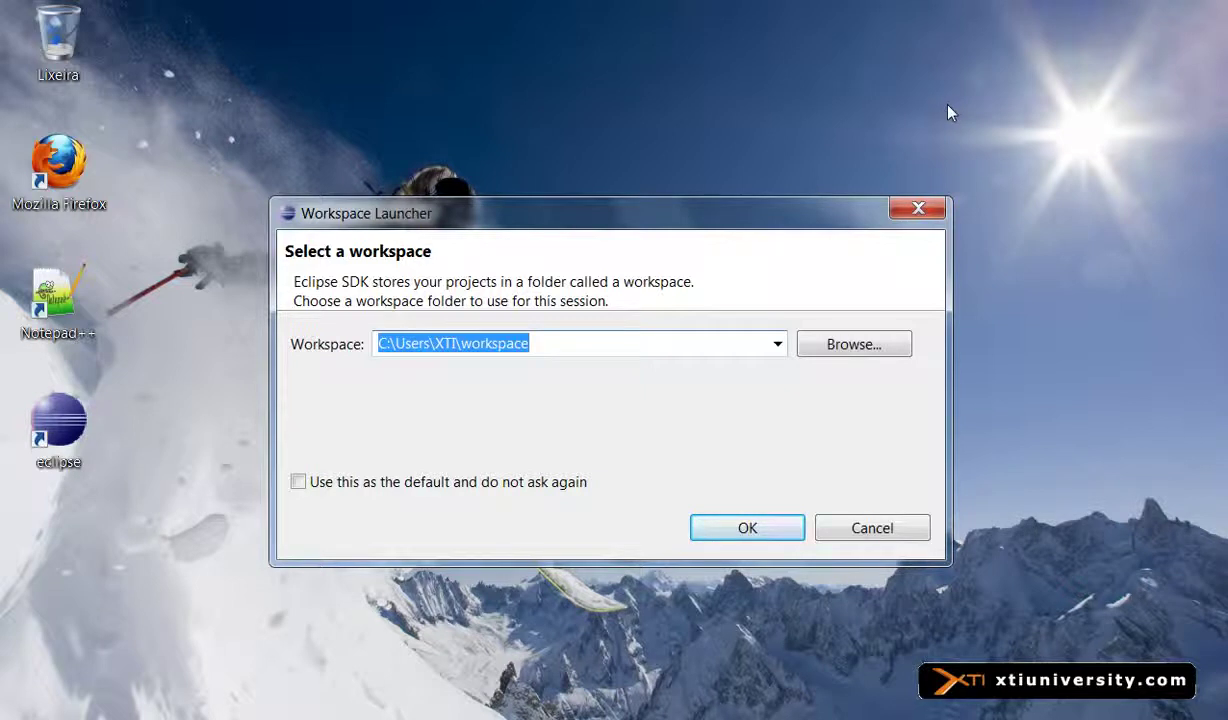
click(765, 520)
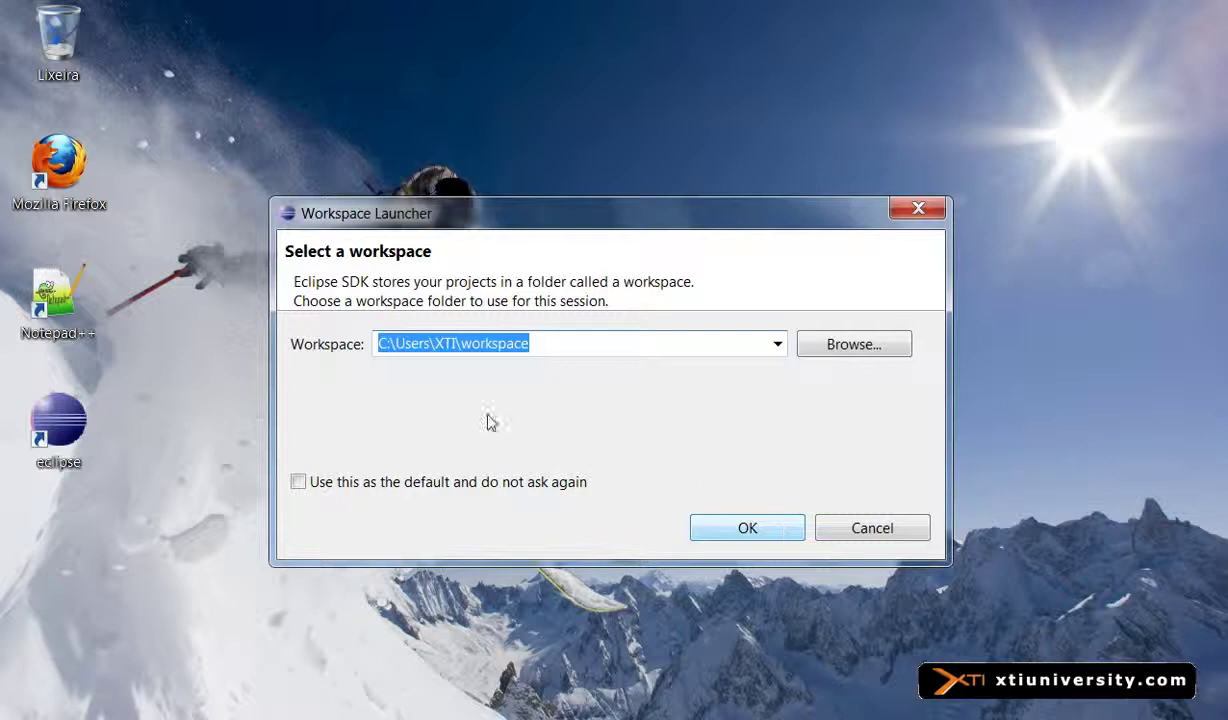
click(783, 539)
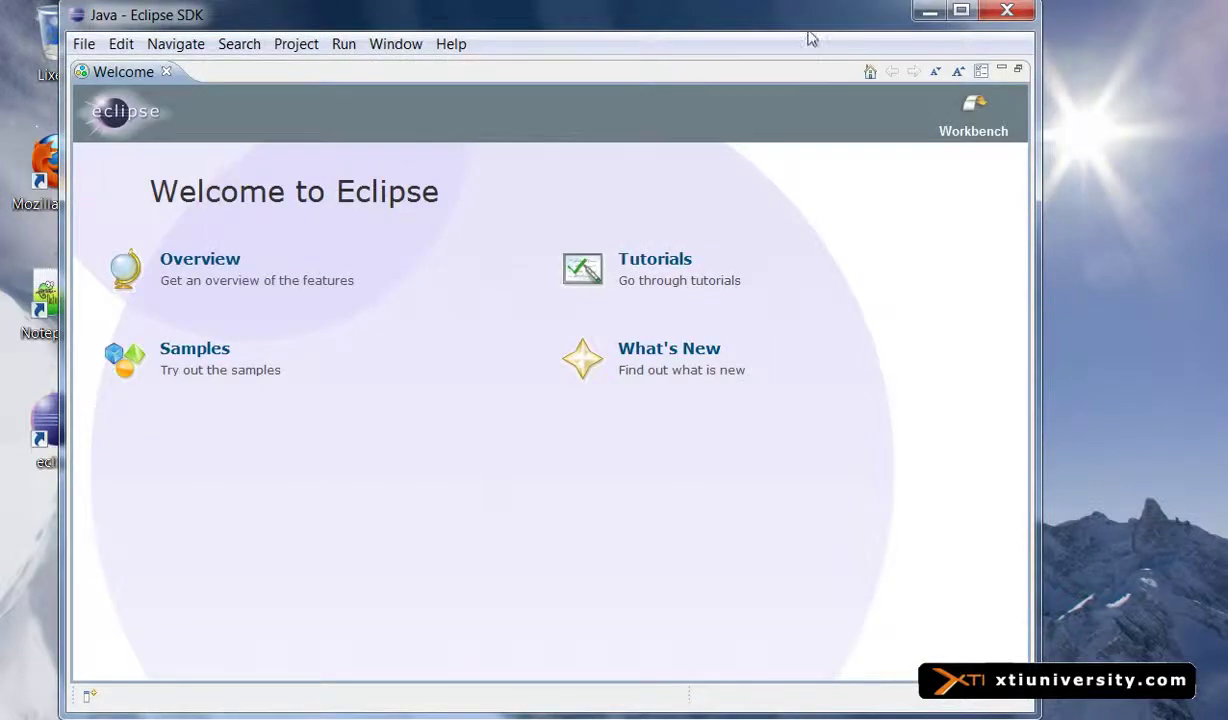
Maximize the Eclipse window, close the Welcome page and widen the Outline view slightly
double_click(810, 28)
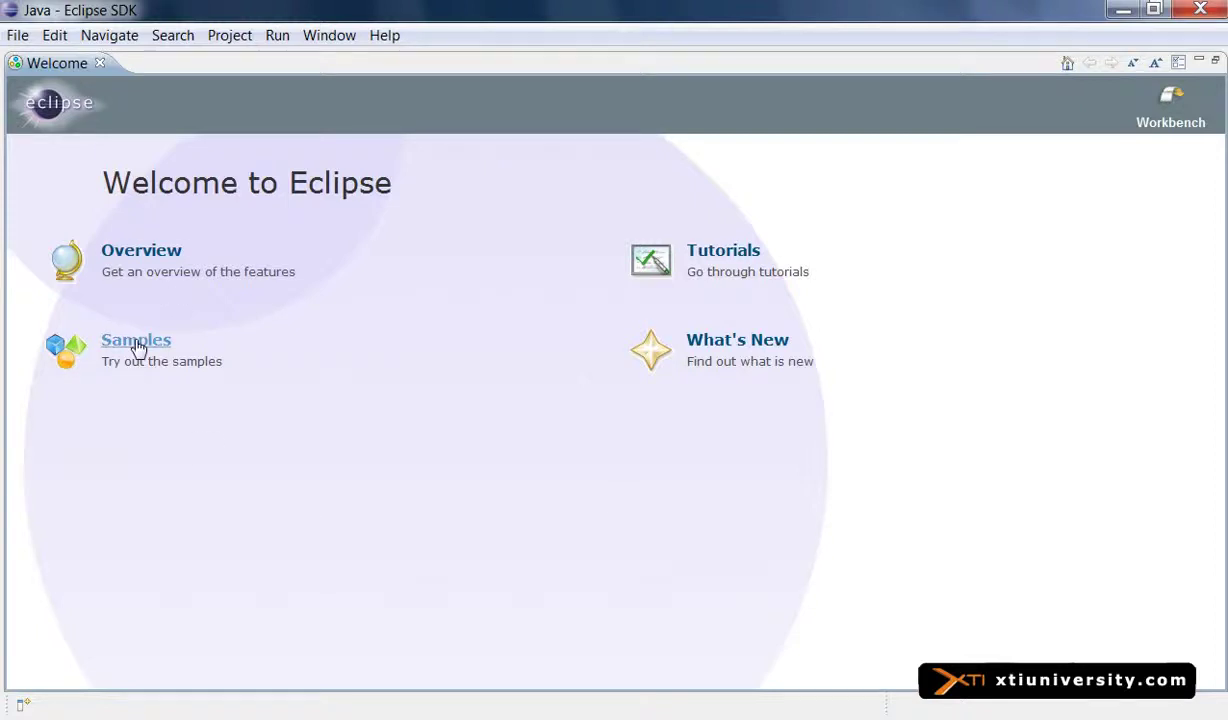
click(140, 252)
click(100, 63)
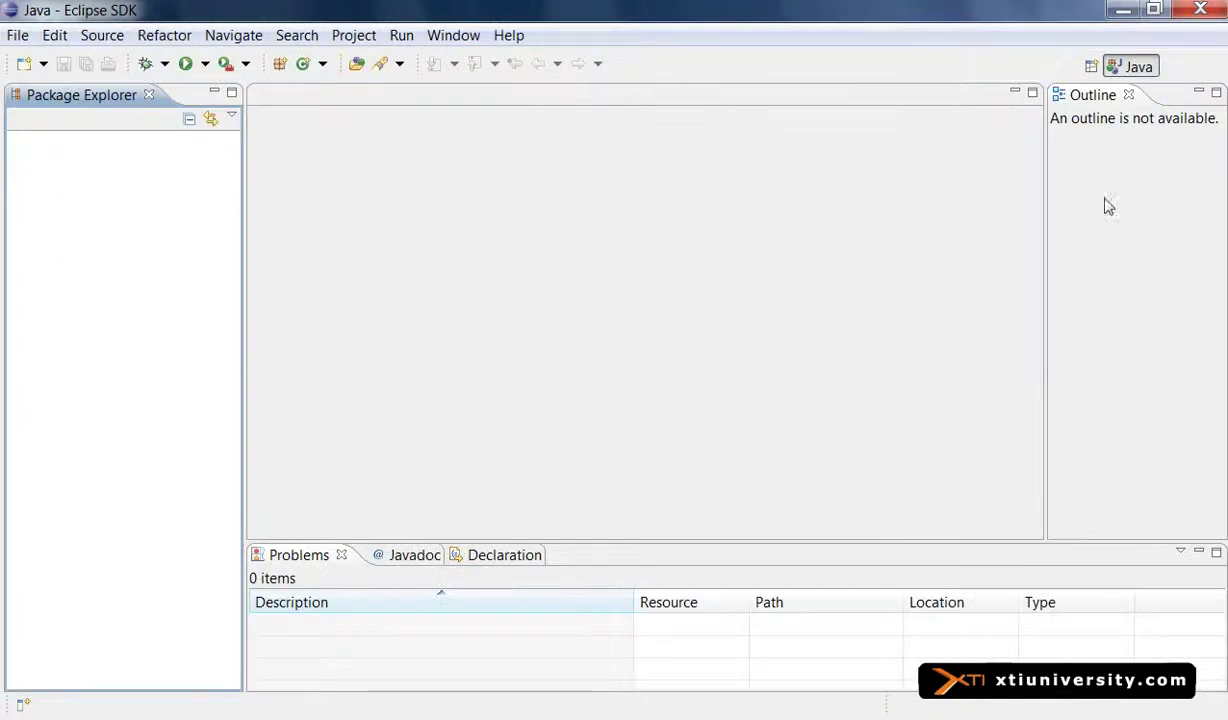
drag(1044, 270, 1004, 264)
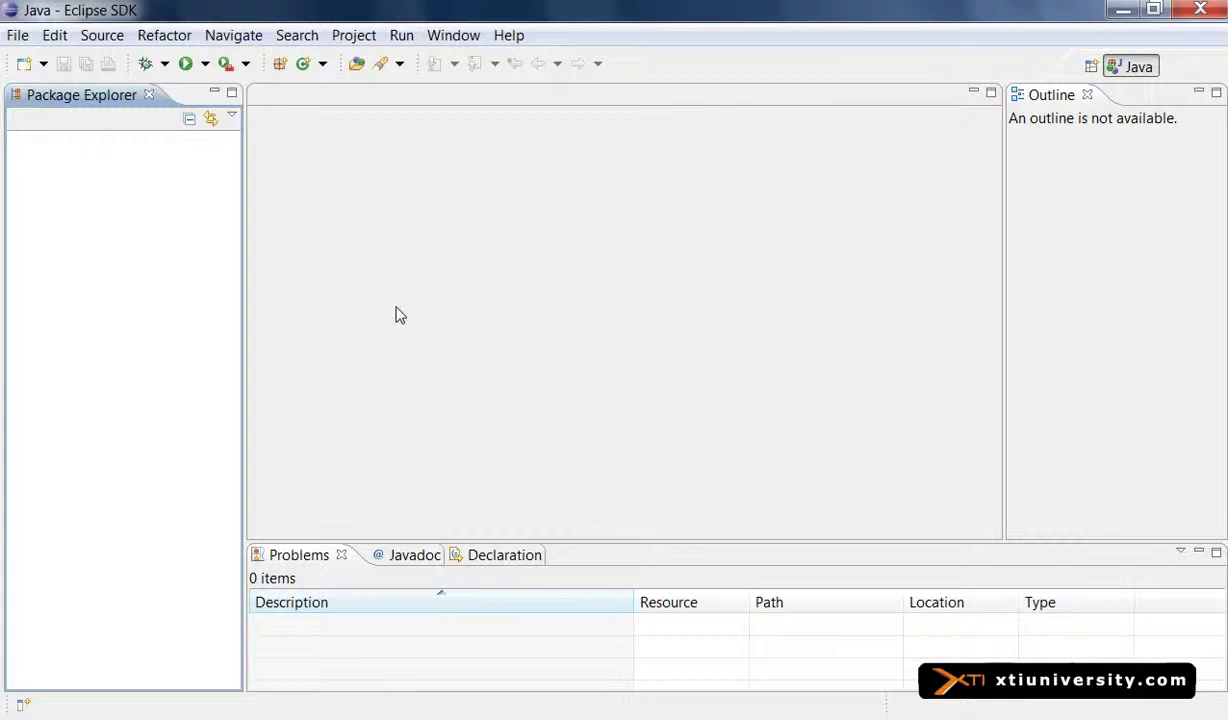
Start a new Java project and name it xti
click(19, 36)
mouse_move(53, 66)
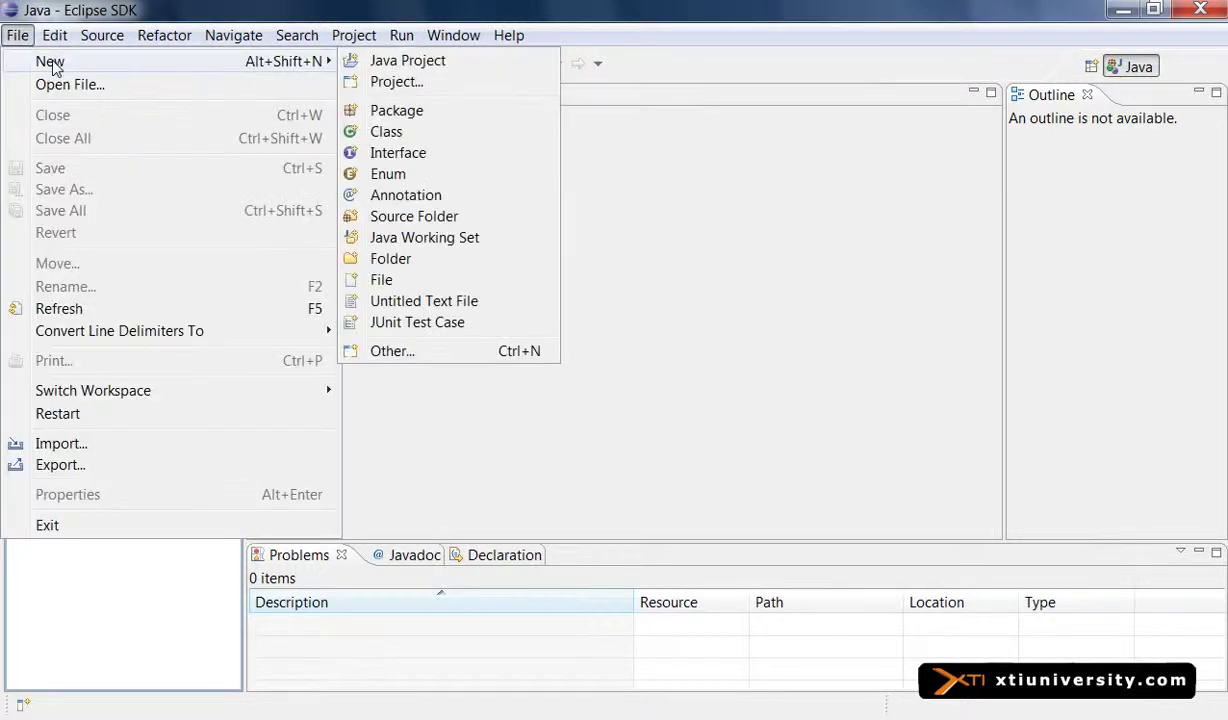
click(392, 68)
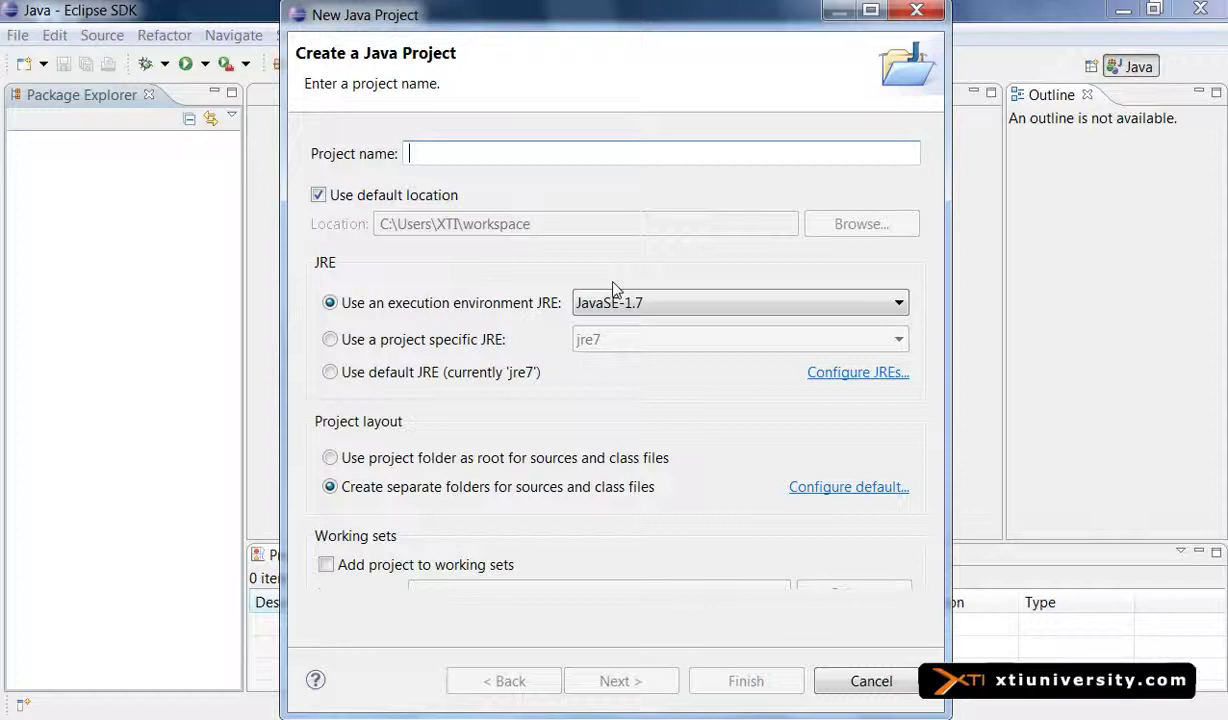
text(xti)
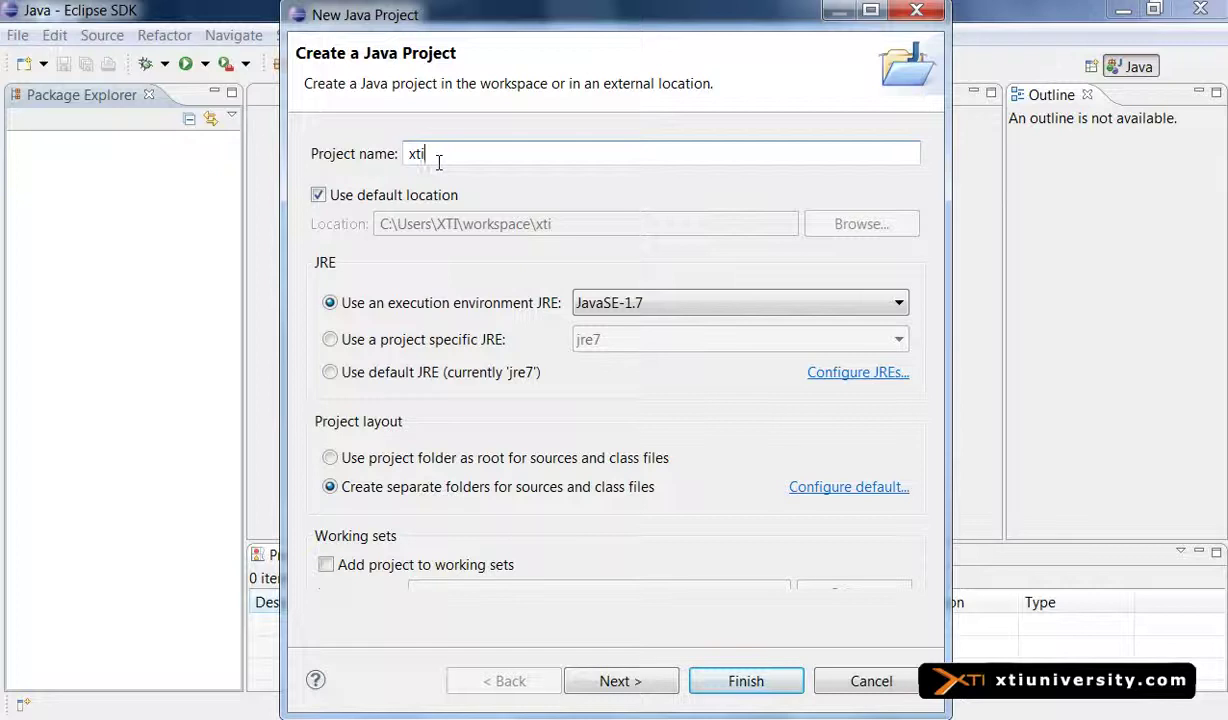
Turn off the default location for the project and choose the C:\xti folder instead
click(318, 196)
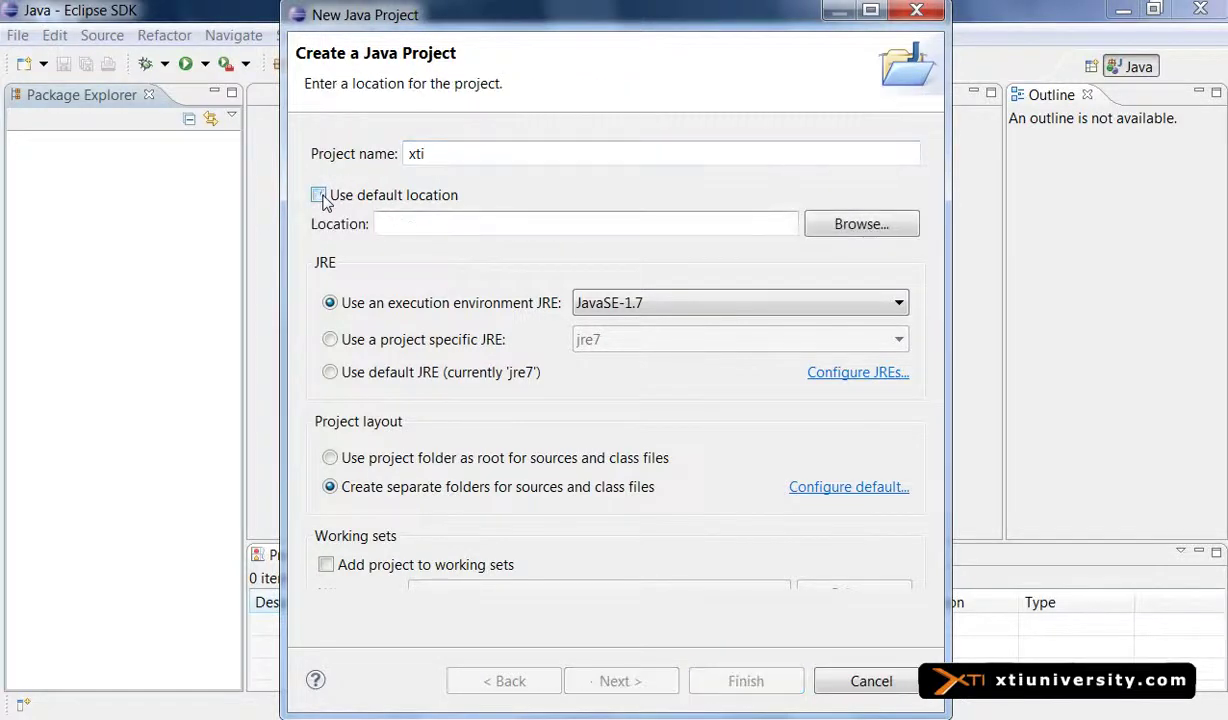
click(822, 226)
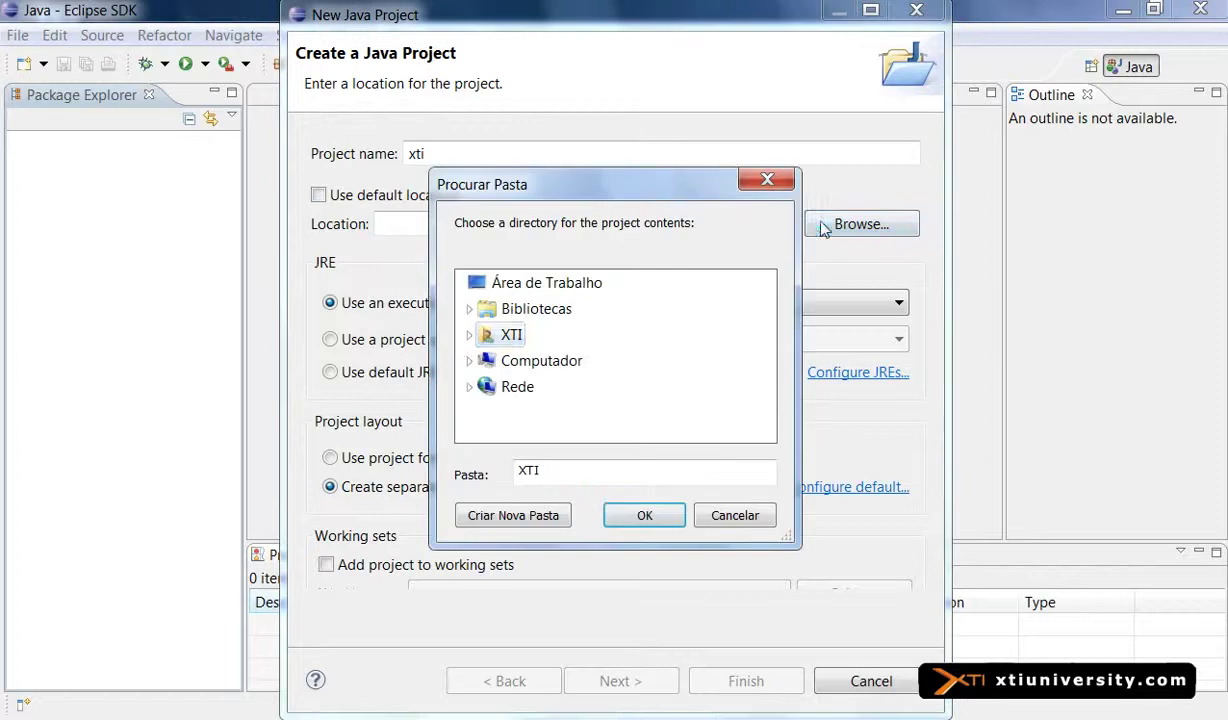
double_click(488, 362)
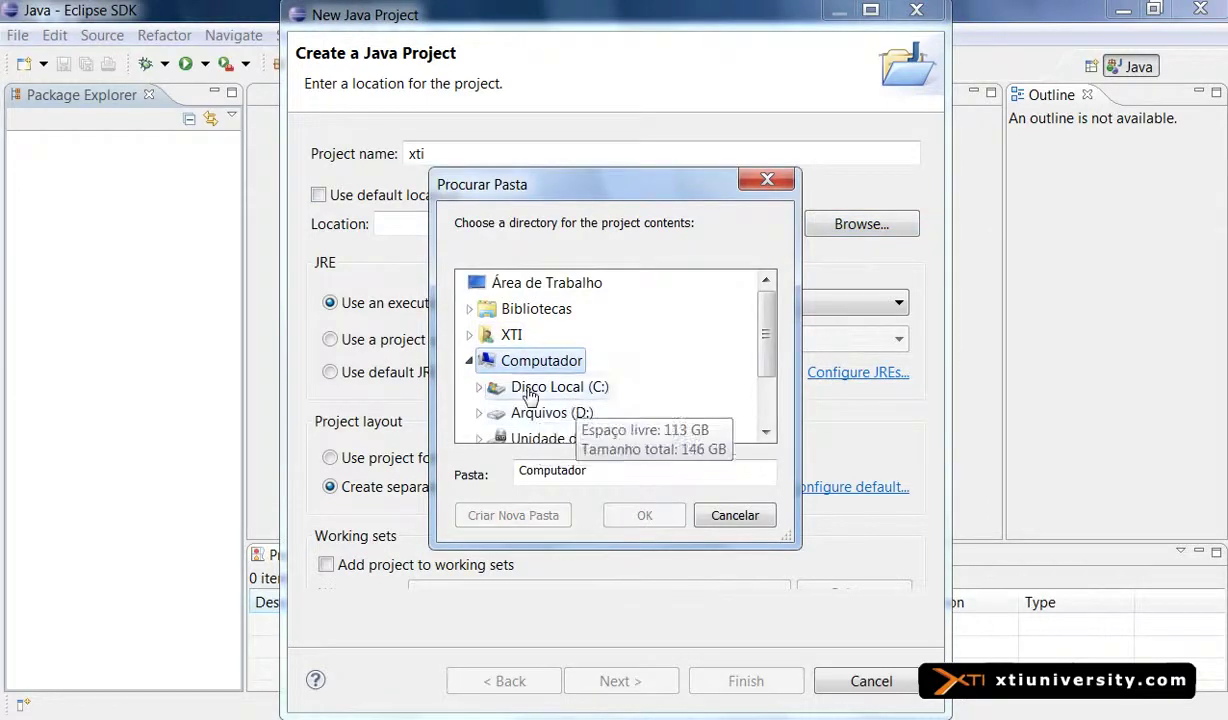
double_click(520, 386)
scroll(640, 395, down, 2)
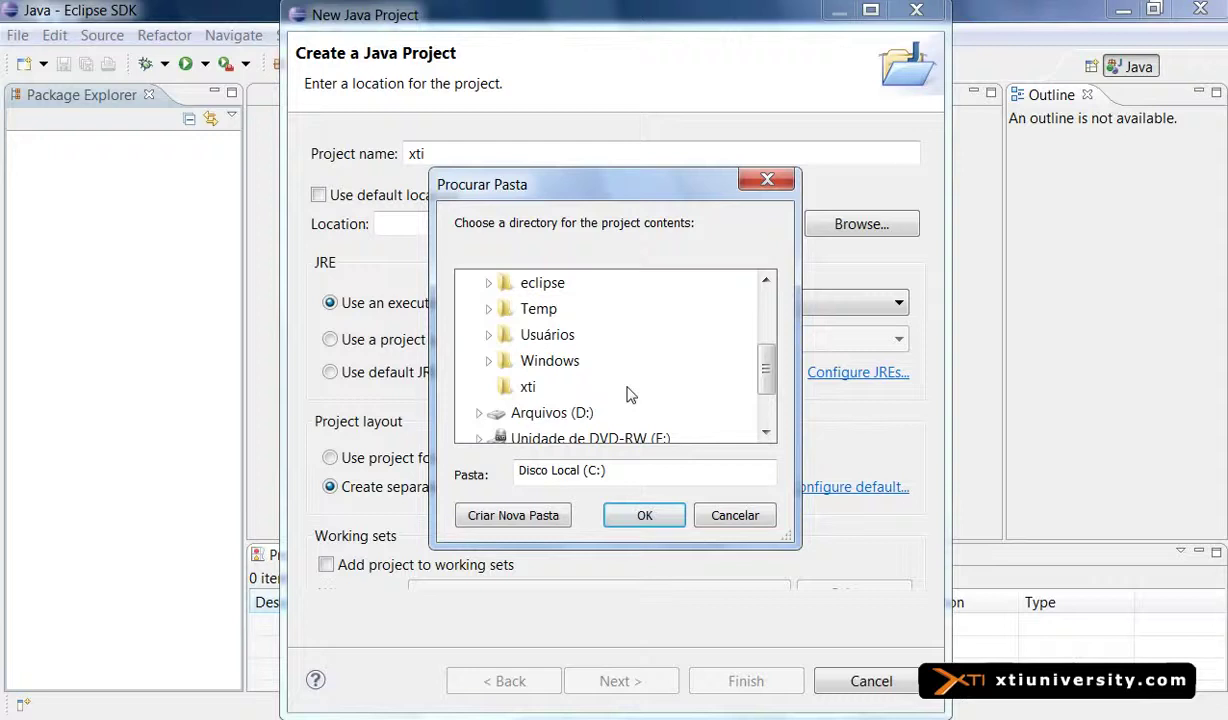
click(527, 387)
click(645, 516)
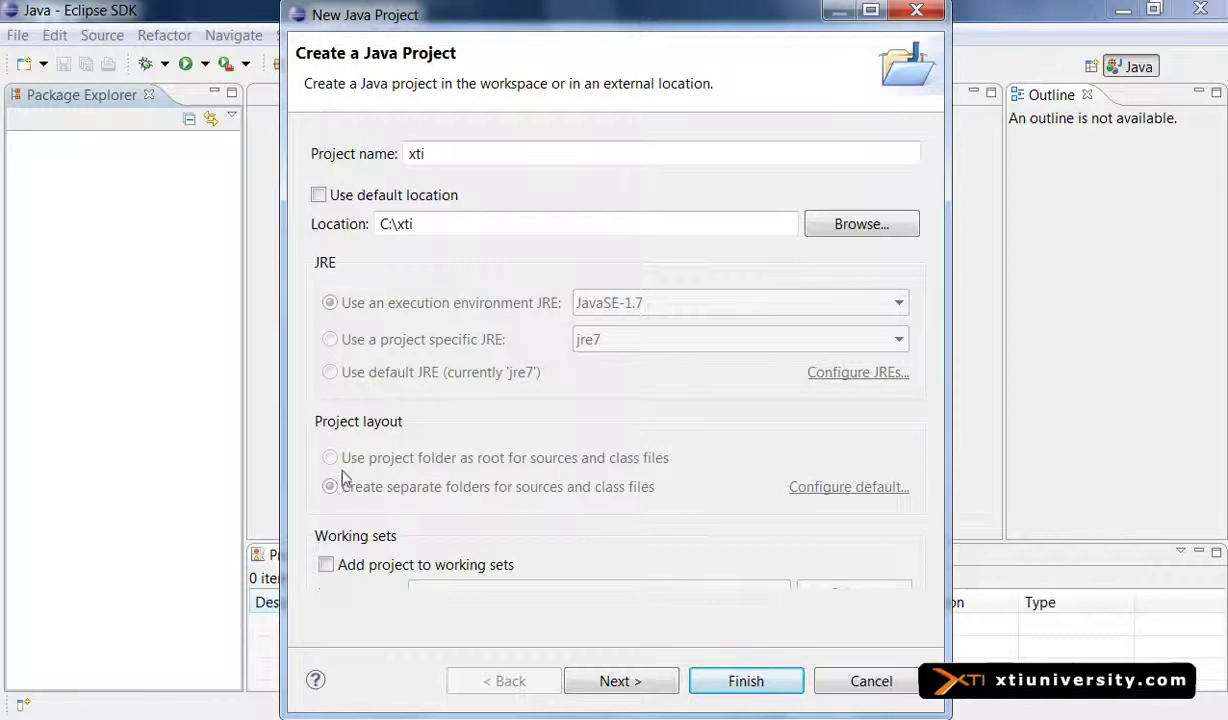
Finish creating the xti project and expand its default package to show the Java source files
click(433, 226)
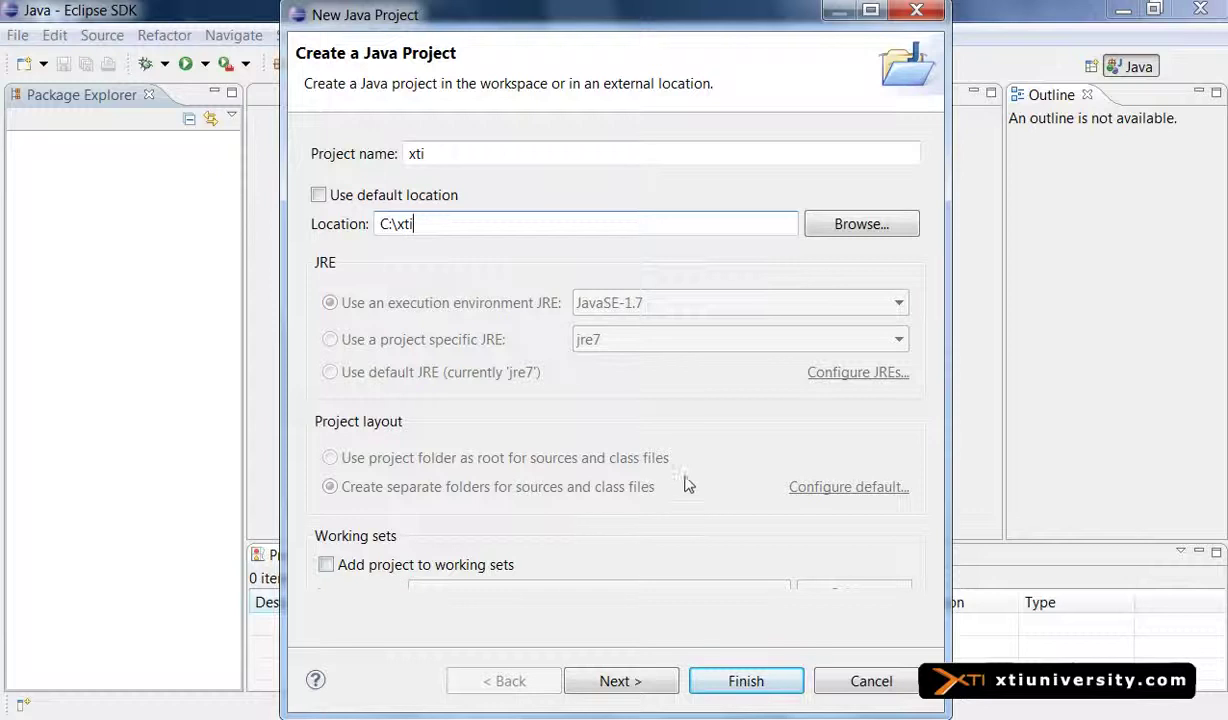
click(744, 685)
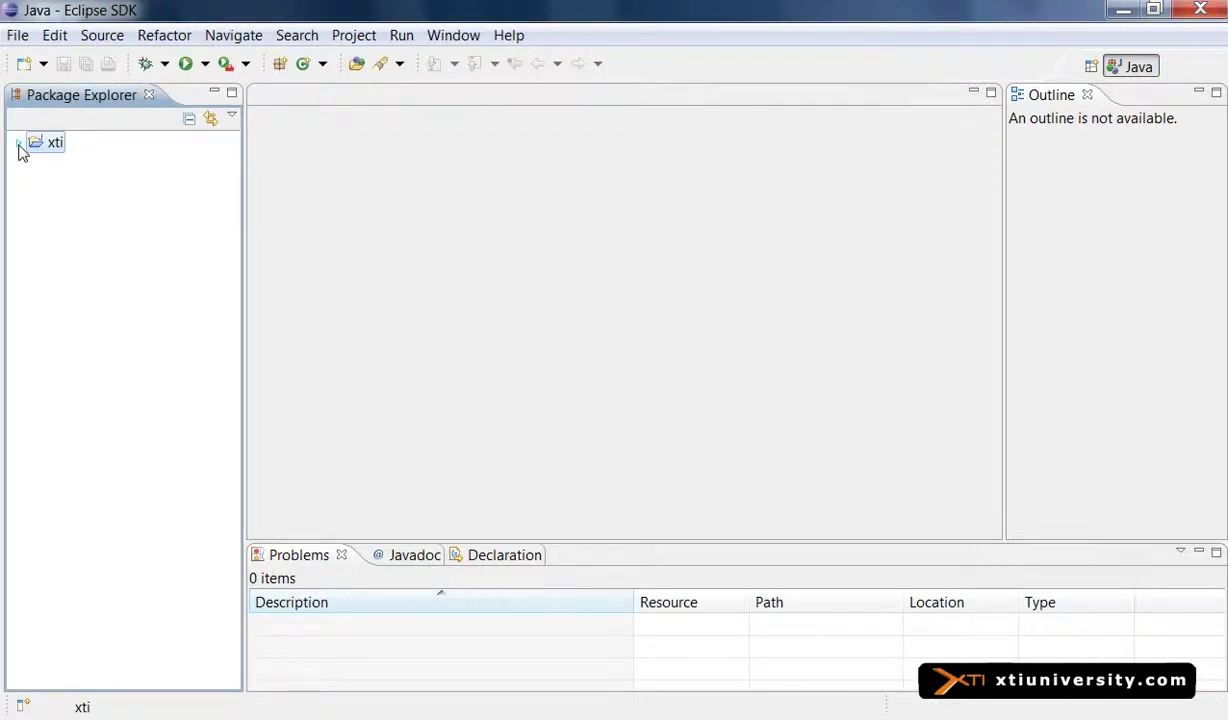
click(20, 145)
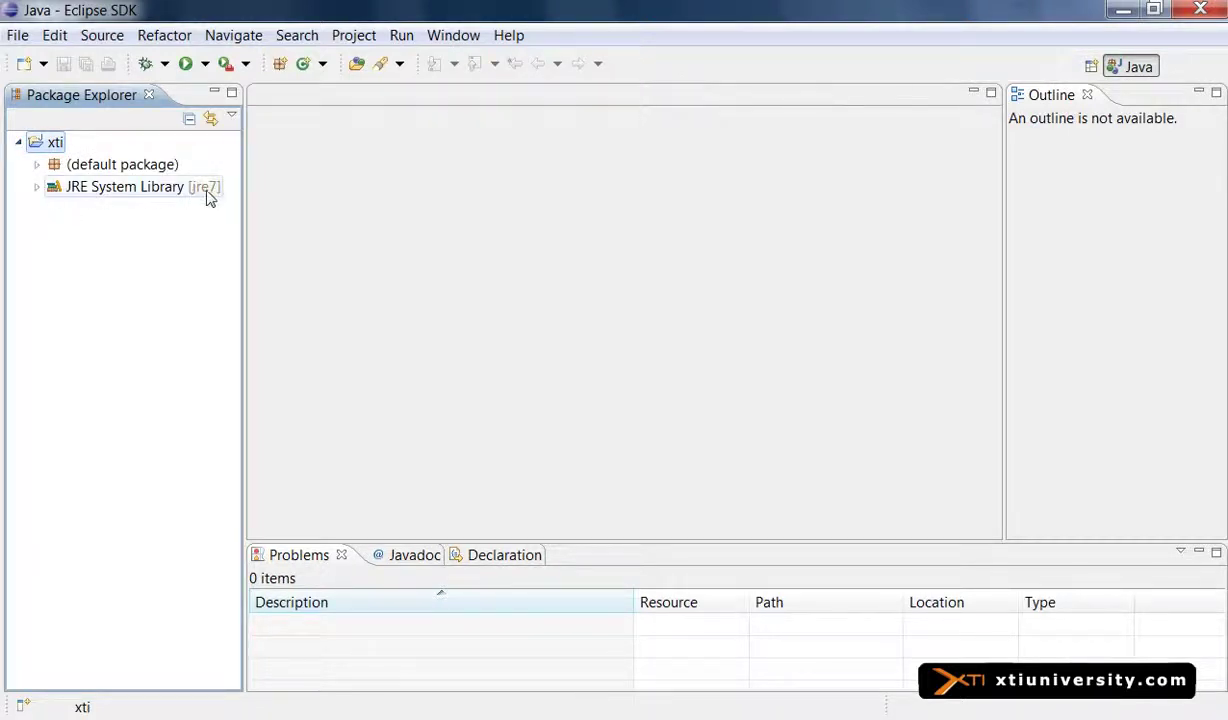
click(37, 166)
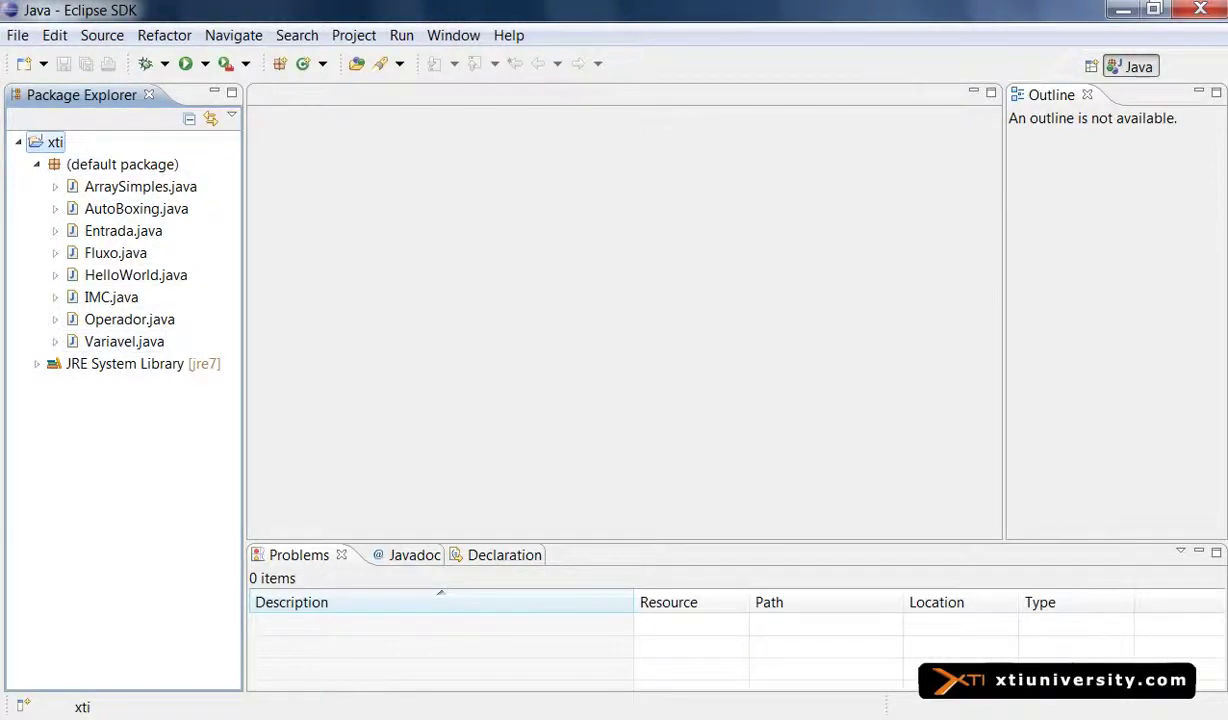
Switch to Windows Explorer and open the xti folder on drive C: to compare its files with the project
mouse_move(186, 718)
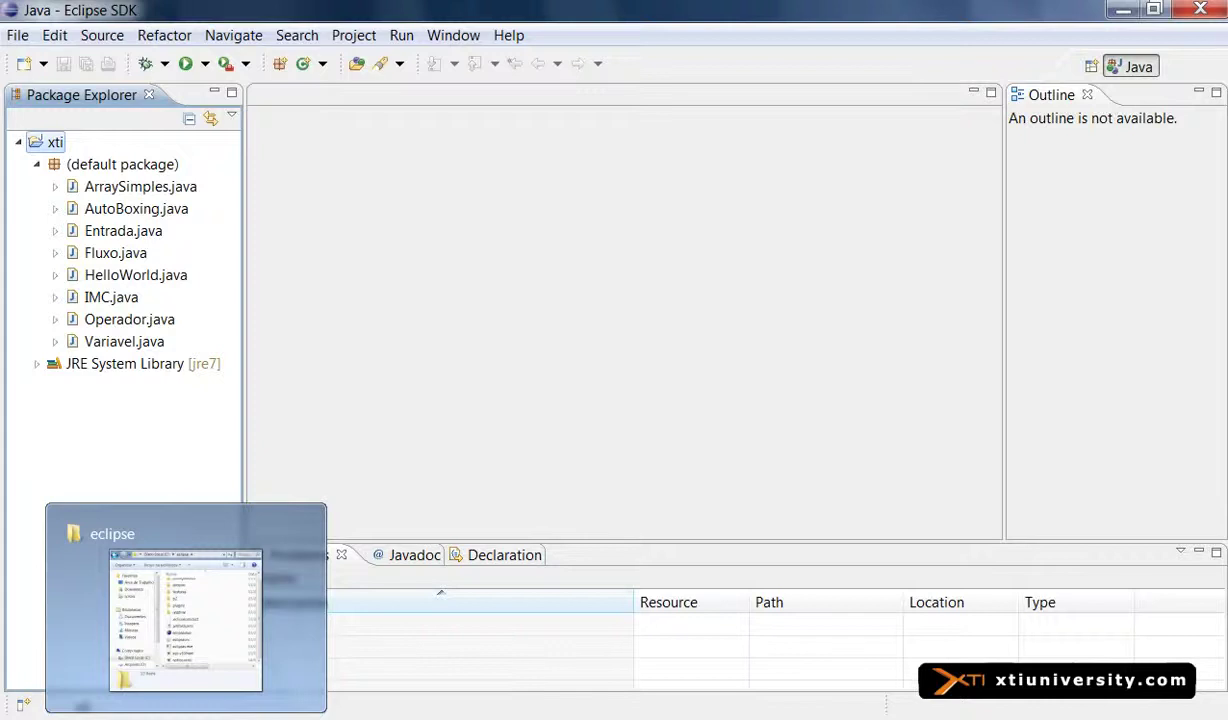
click(246, 622)
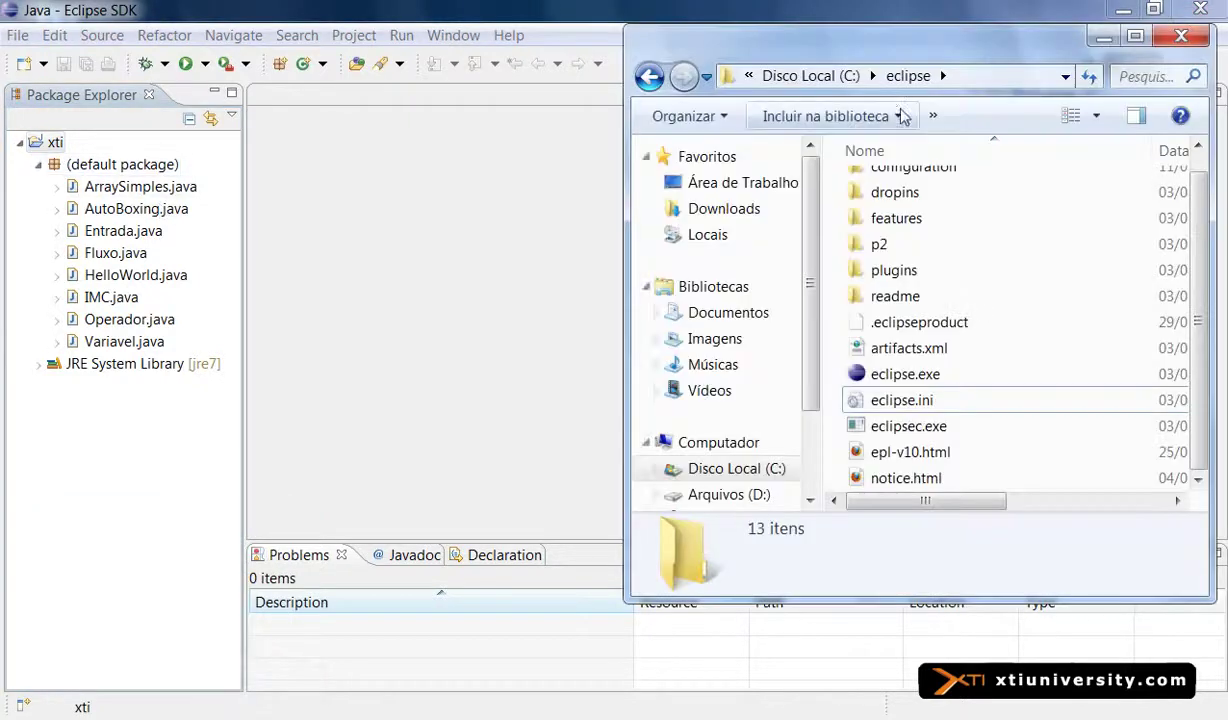
click(845, 80)
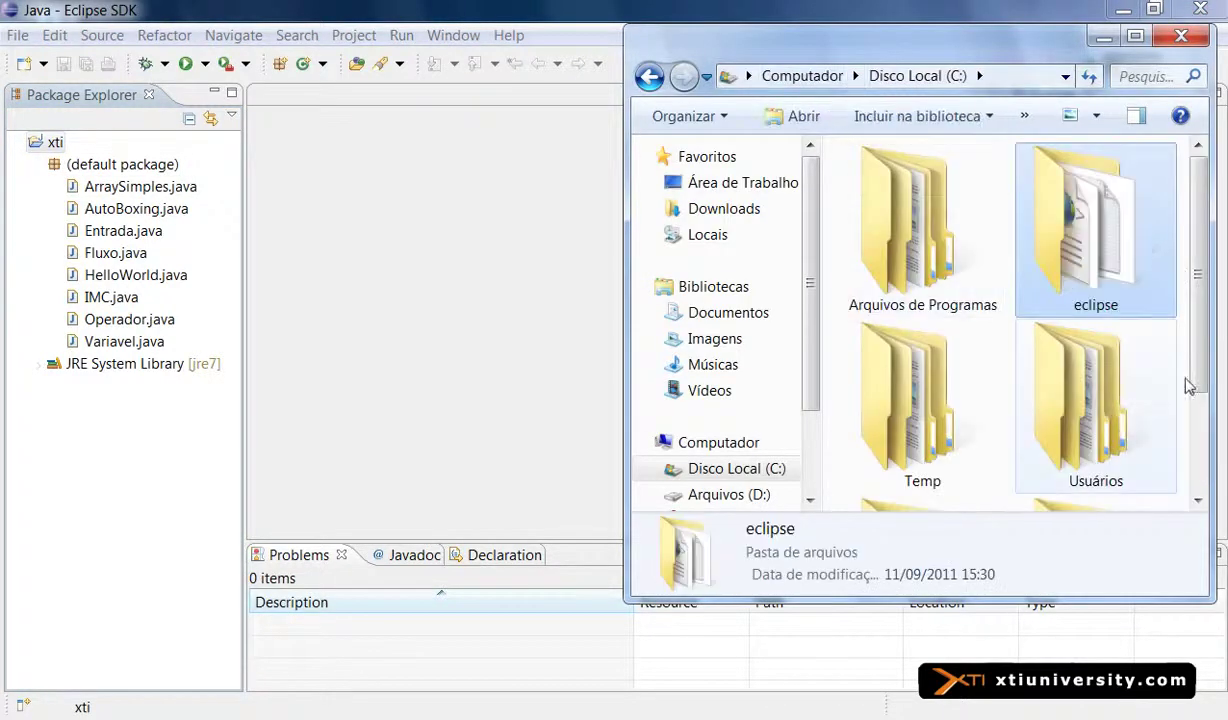
scroll(1150, 380, down, 3)
double_click(1118, 362)
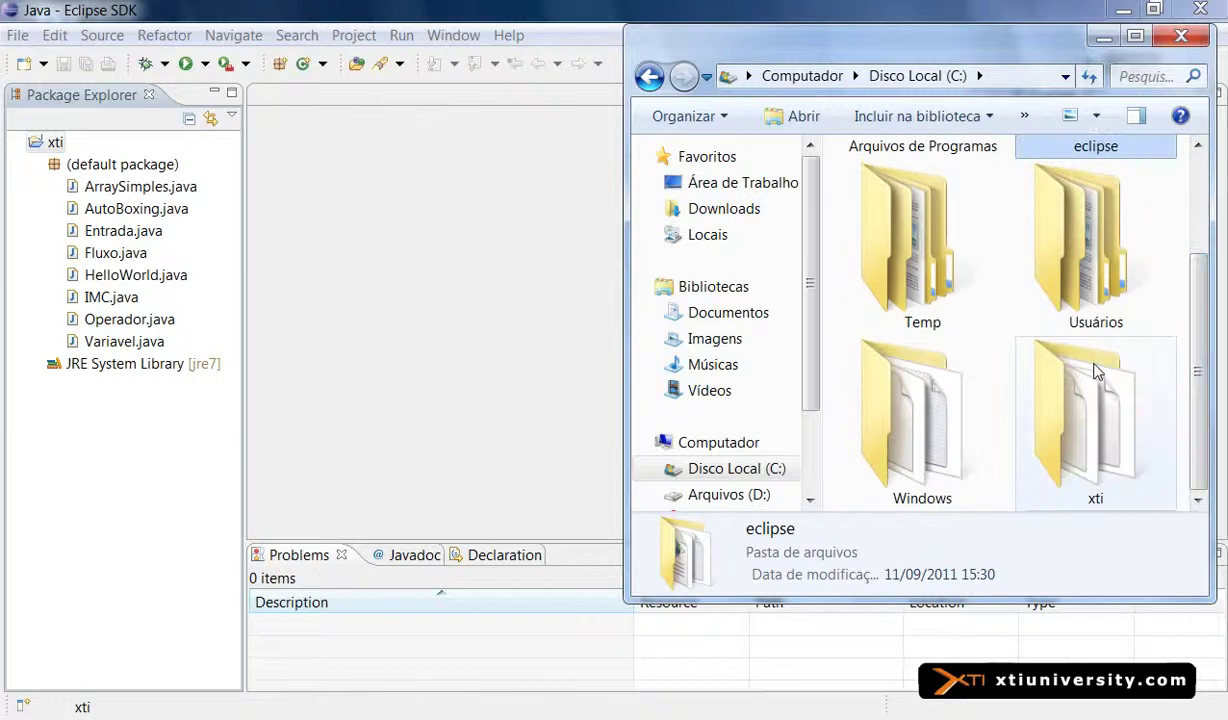
Maximize the Explorer window on the xti folder and select every file except .classpath and .project, finally clearing the selection
drag(948, 52, 500, 70)
double_click(500, 70)
drag(1205, 575, 225, 154)
ctrl+click(296, 190)
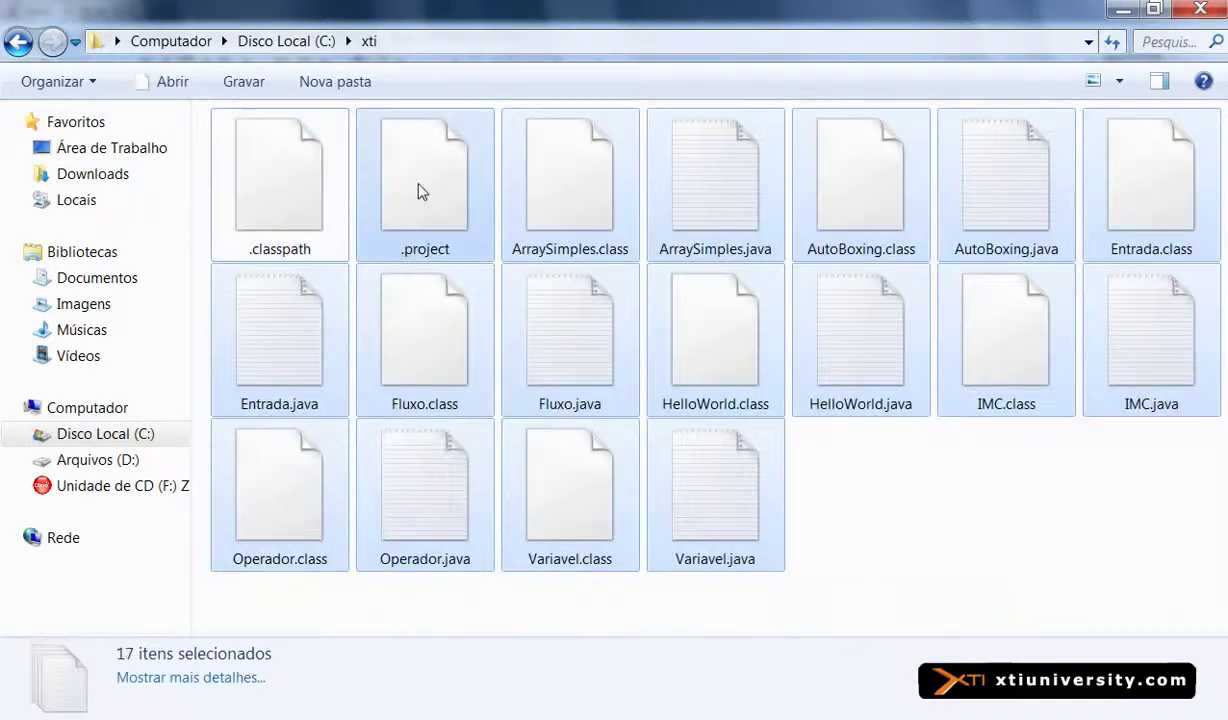
ctrl+click(463, 259)
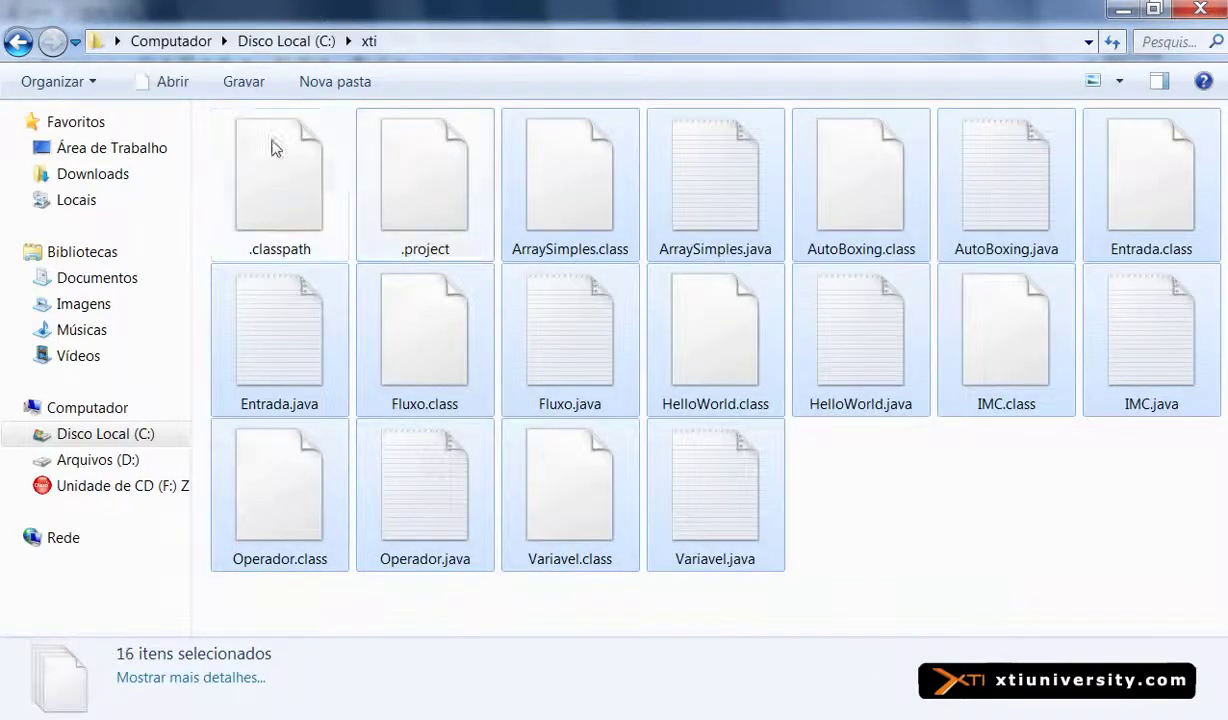
click(912, 598)
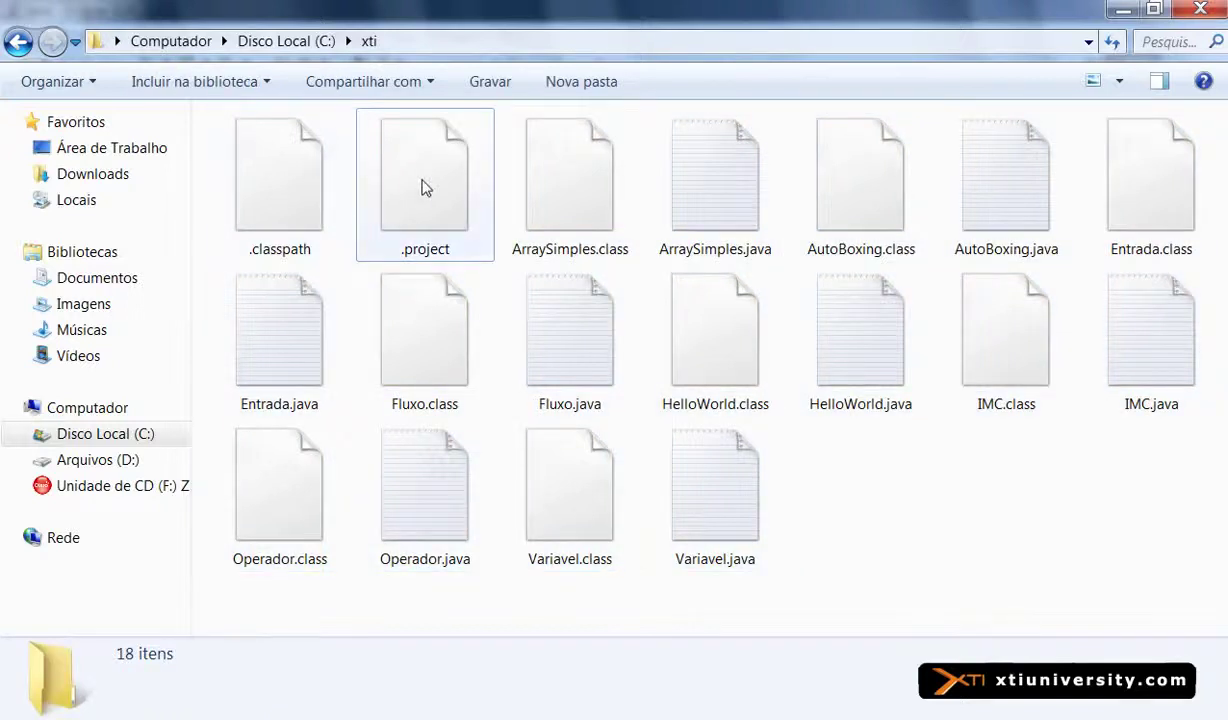
Examine the .classpath and .project files in the xti folder and close Explorer to return to Eclipse
mouse_move(422, 188)
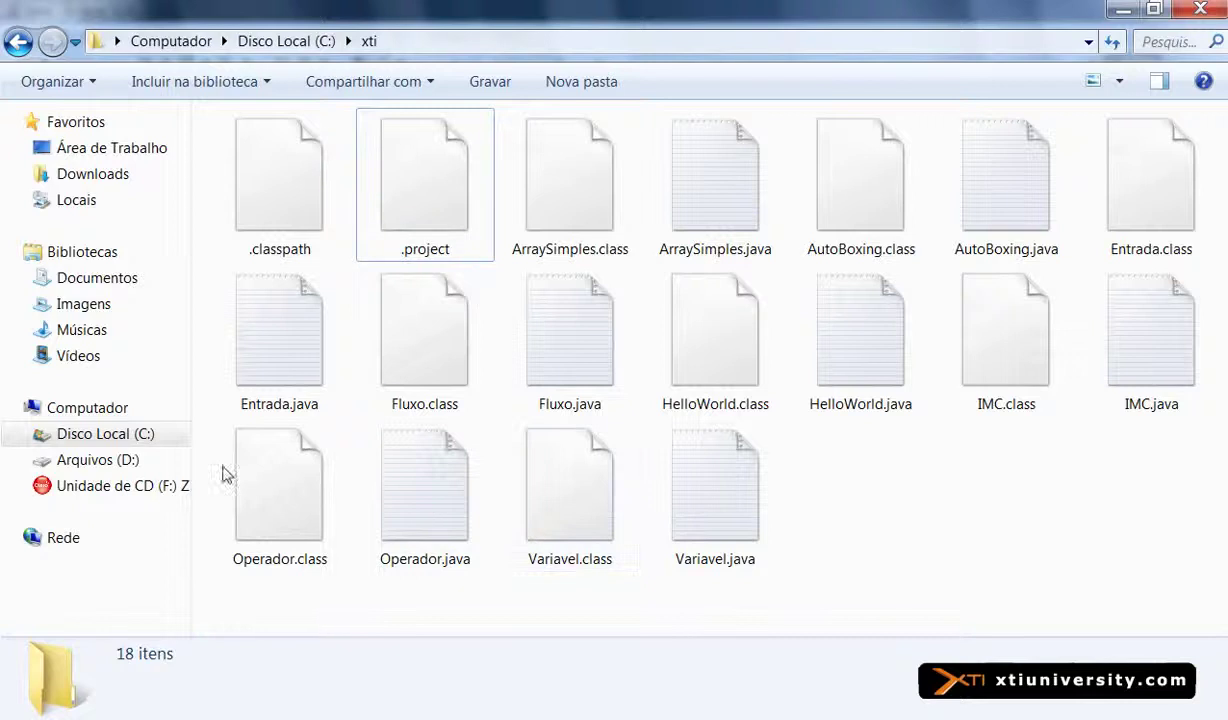
click(274, 156)
click(420, 175)
click(318, 186)
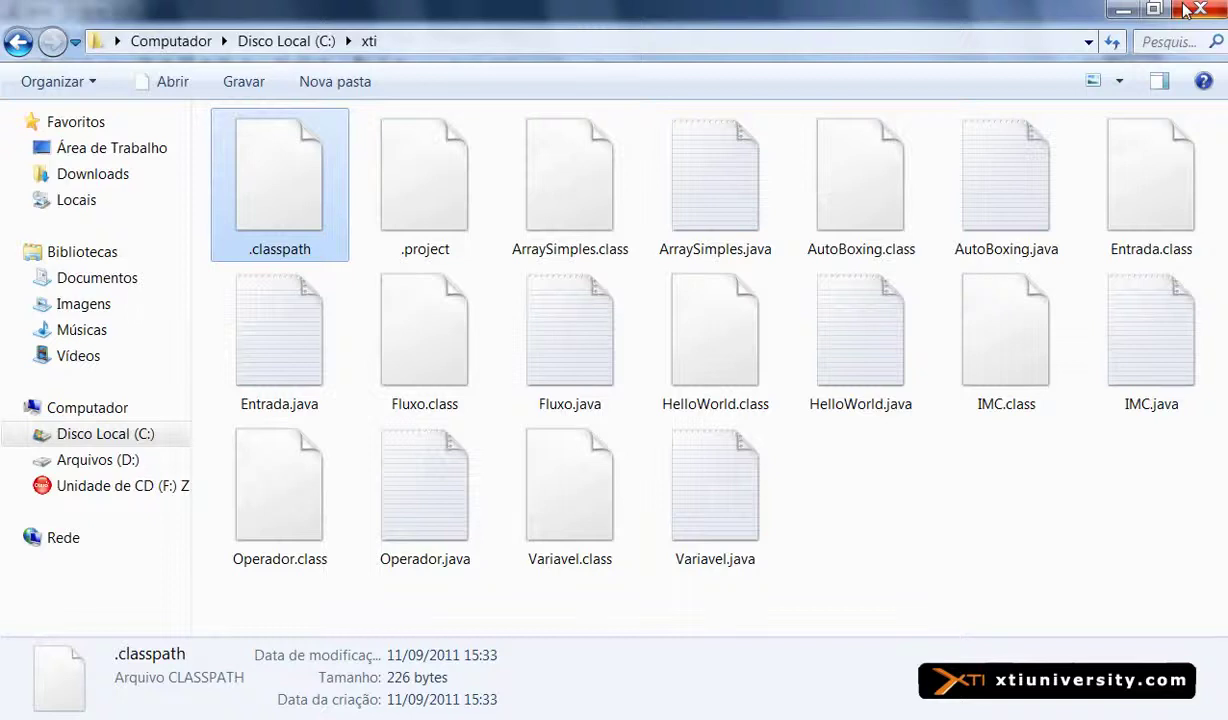
click(1187, 9)
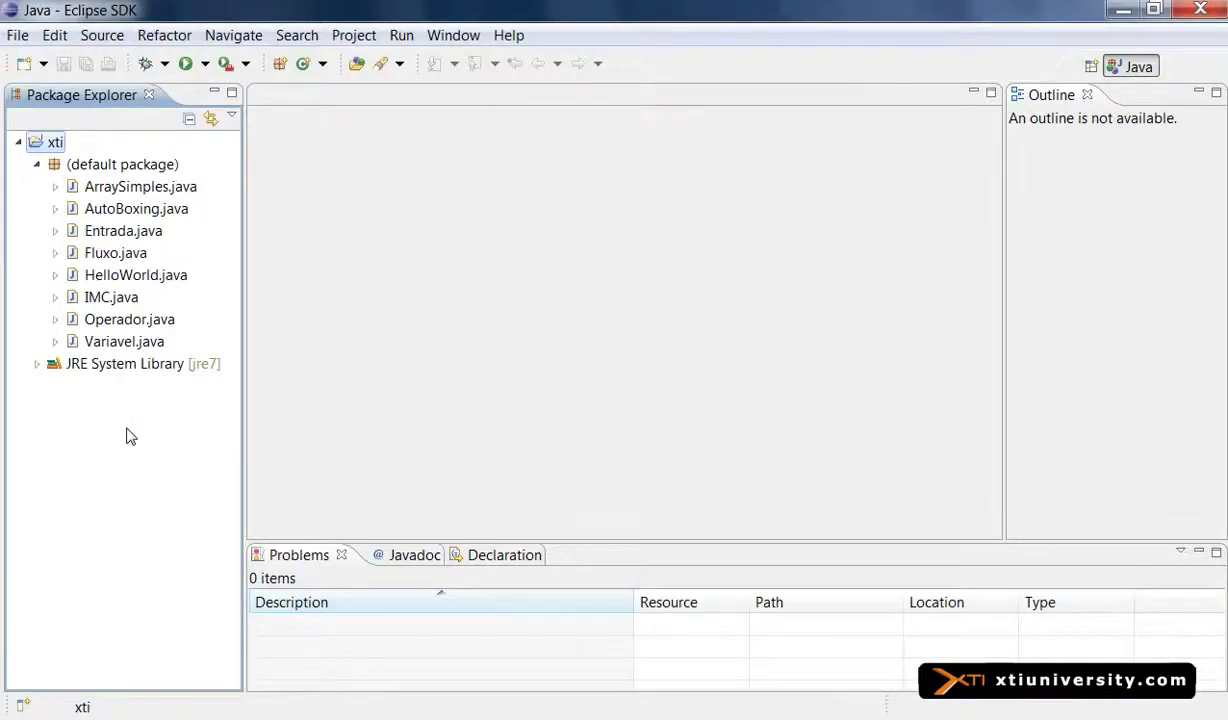
Open ArraySimples.java from the default package, enlarge the editor text and expand the import declarations in the Outline
double_click(149, 192)
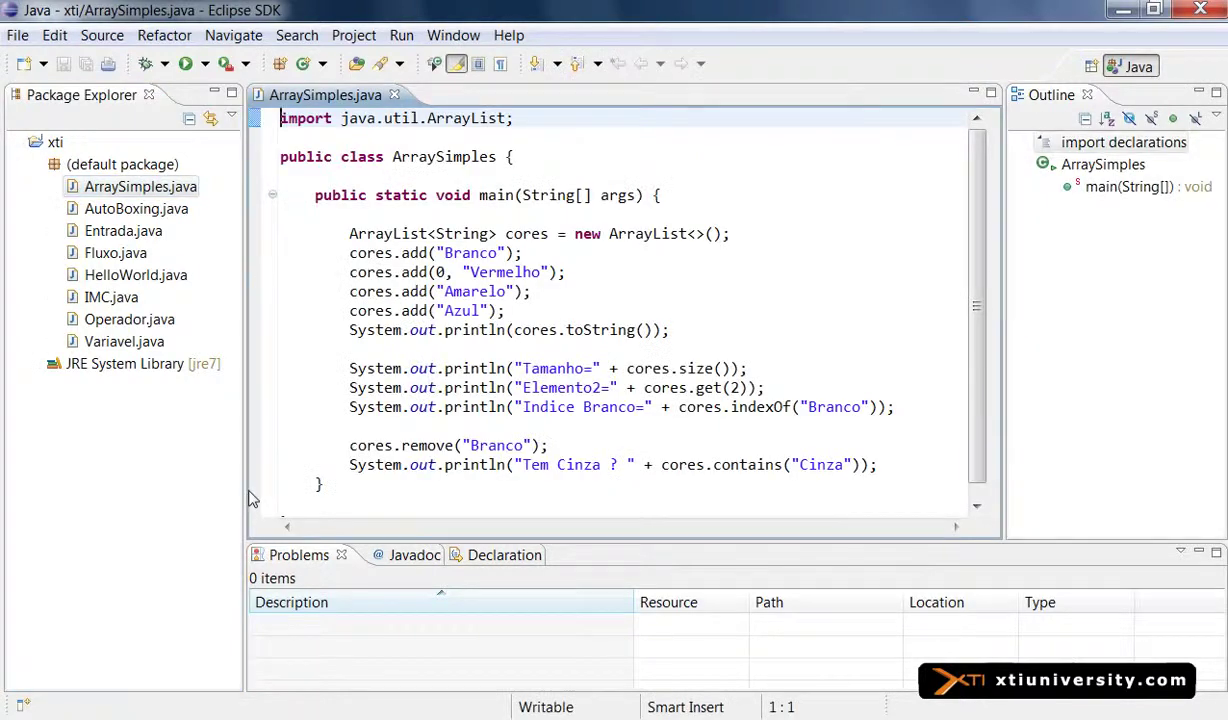
key(ctrl+equal)
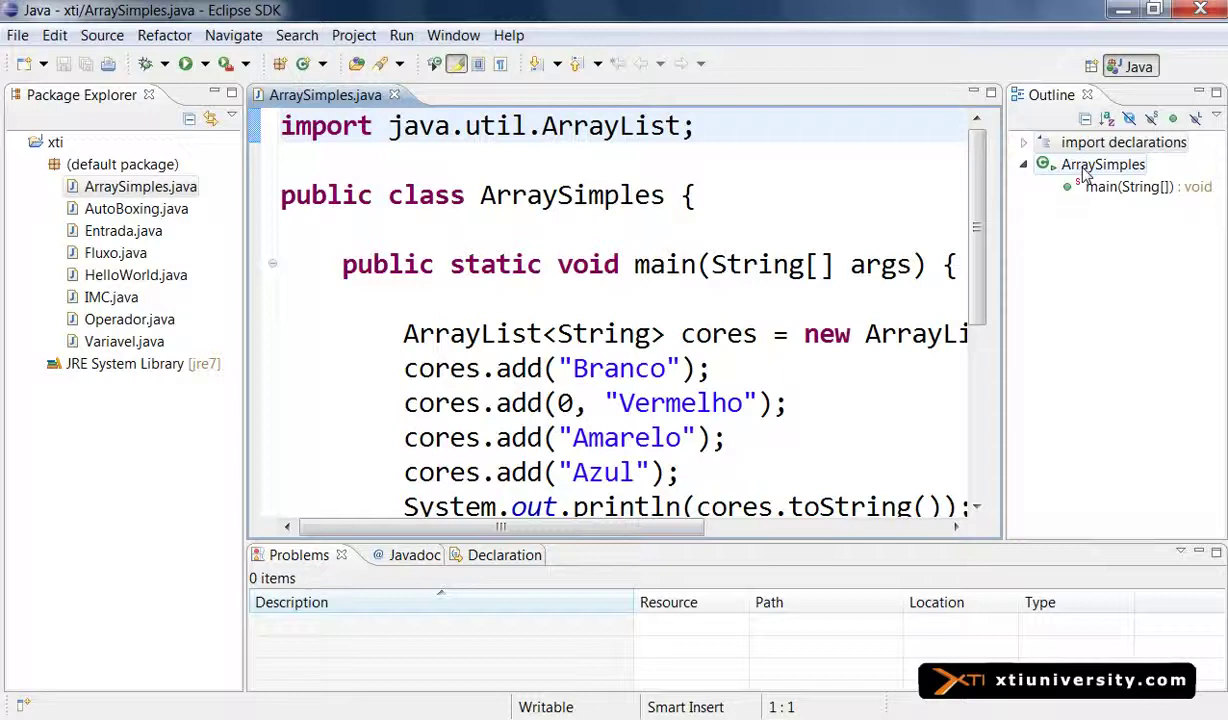
click(1024, 144)
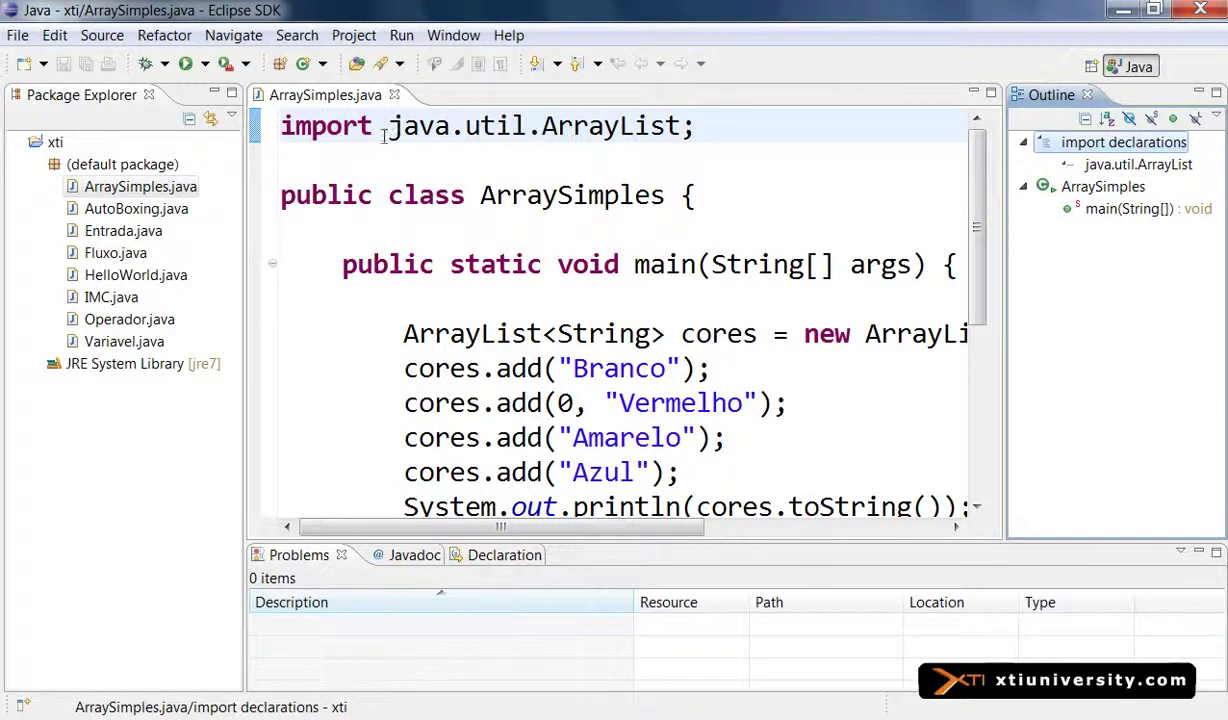
click(337, 100)
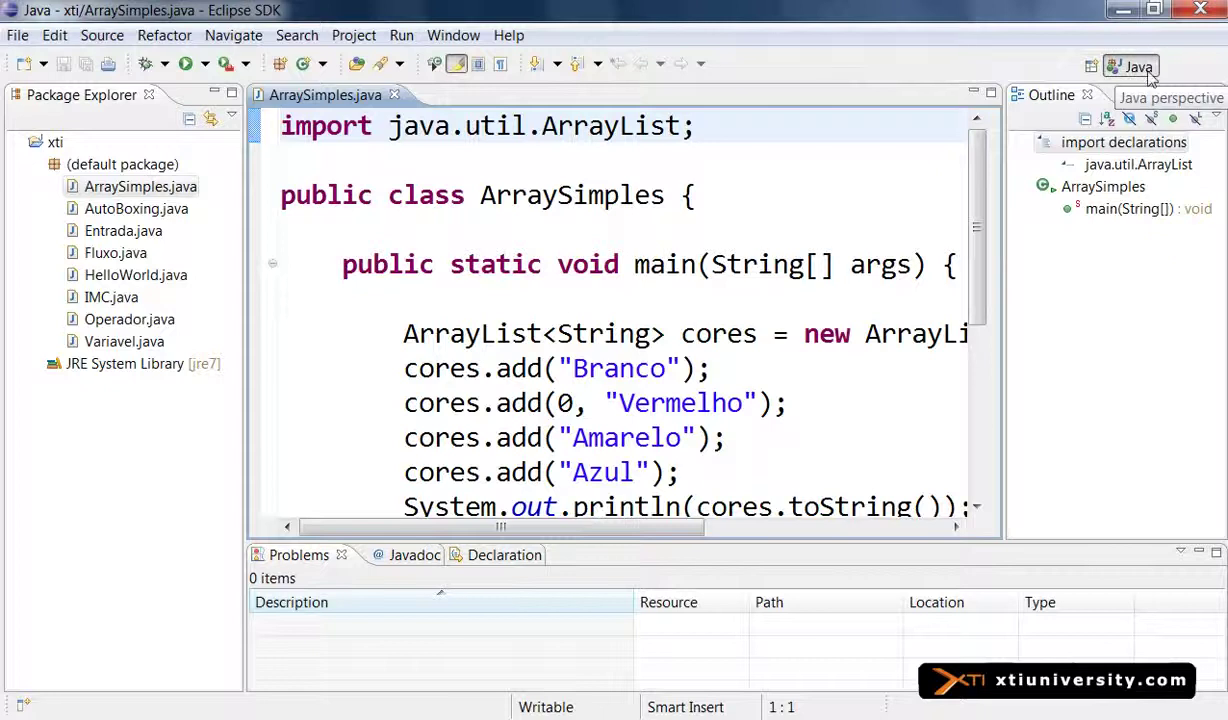
Open the Resource perspective from the list of other perspectives
click(1091, 66)
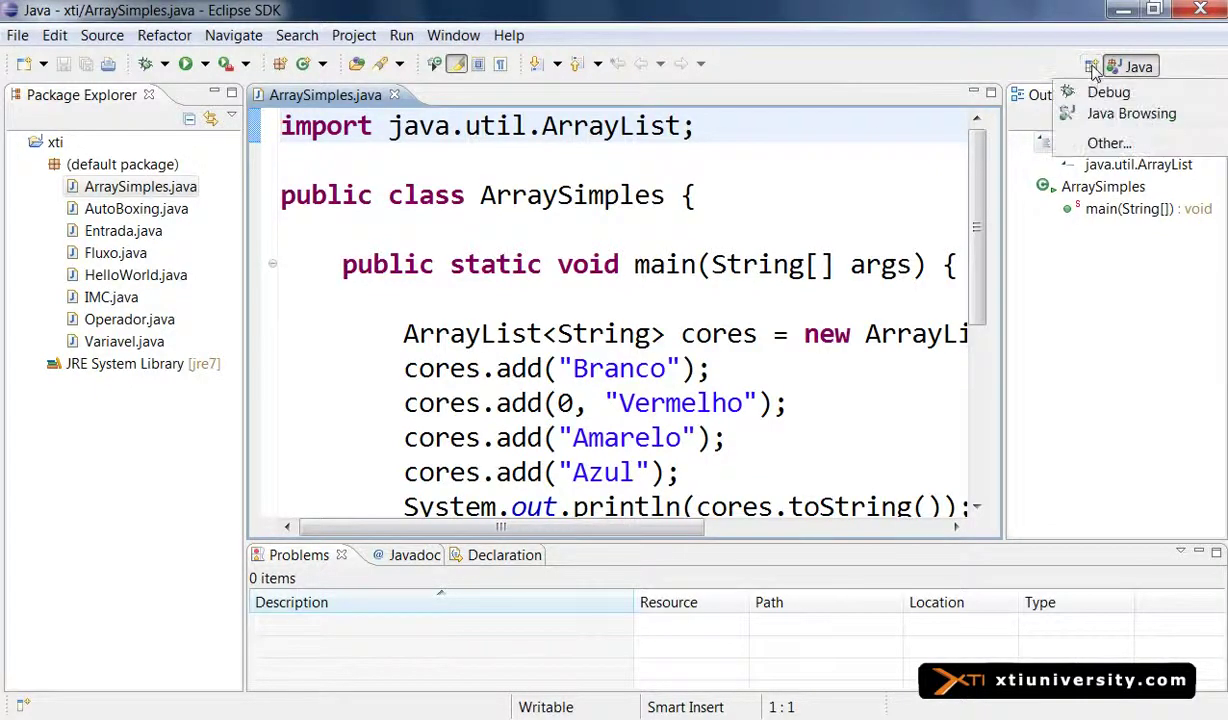
click(1110, 143)
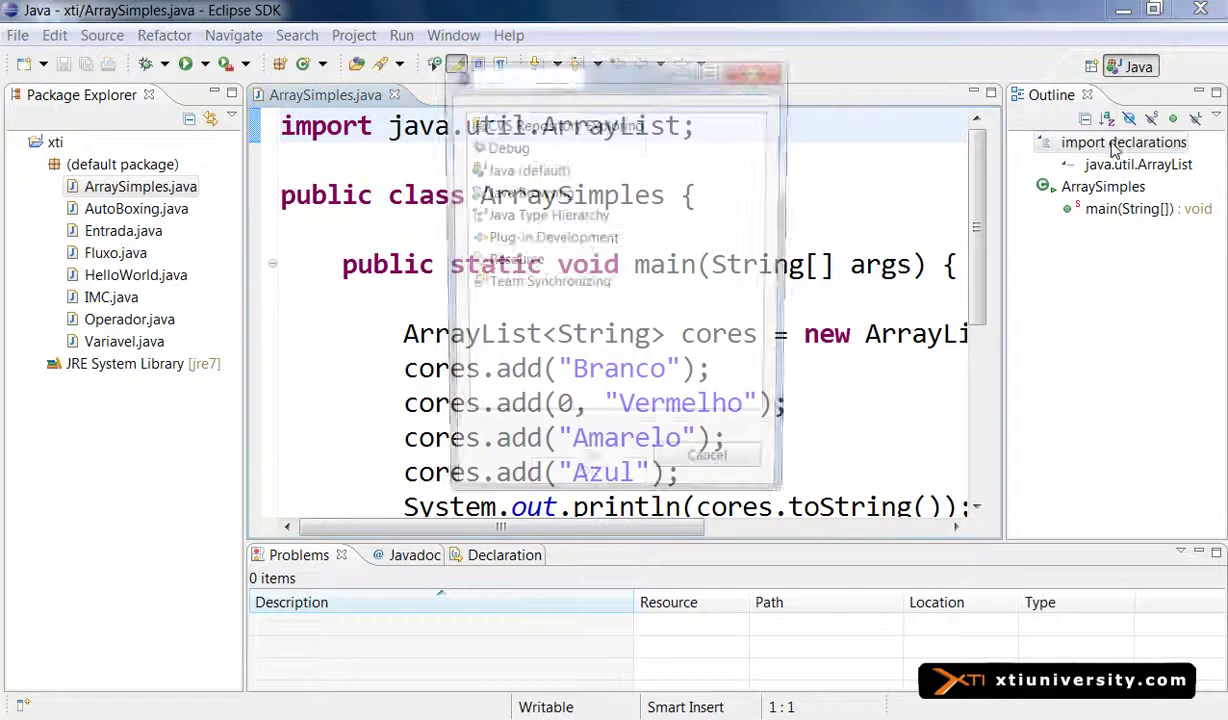
double_click(515, 262)
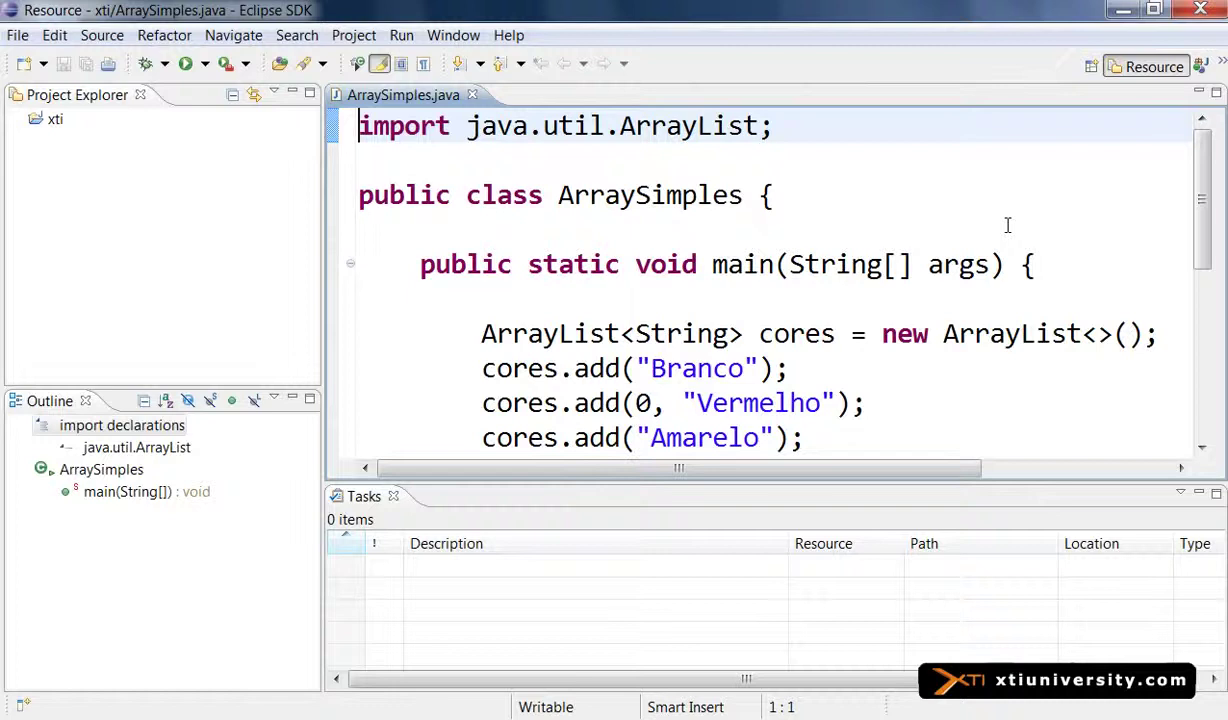
Expand xti in a taller Project Explorer to inspect its .class and .java files, and return to the Java perspective
click(17, 121)
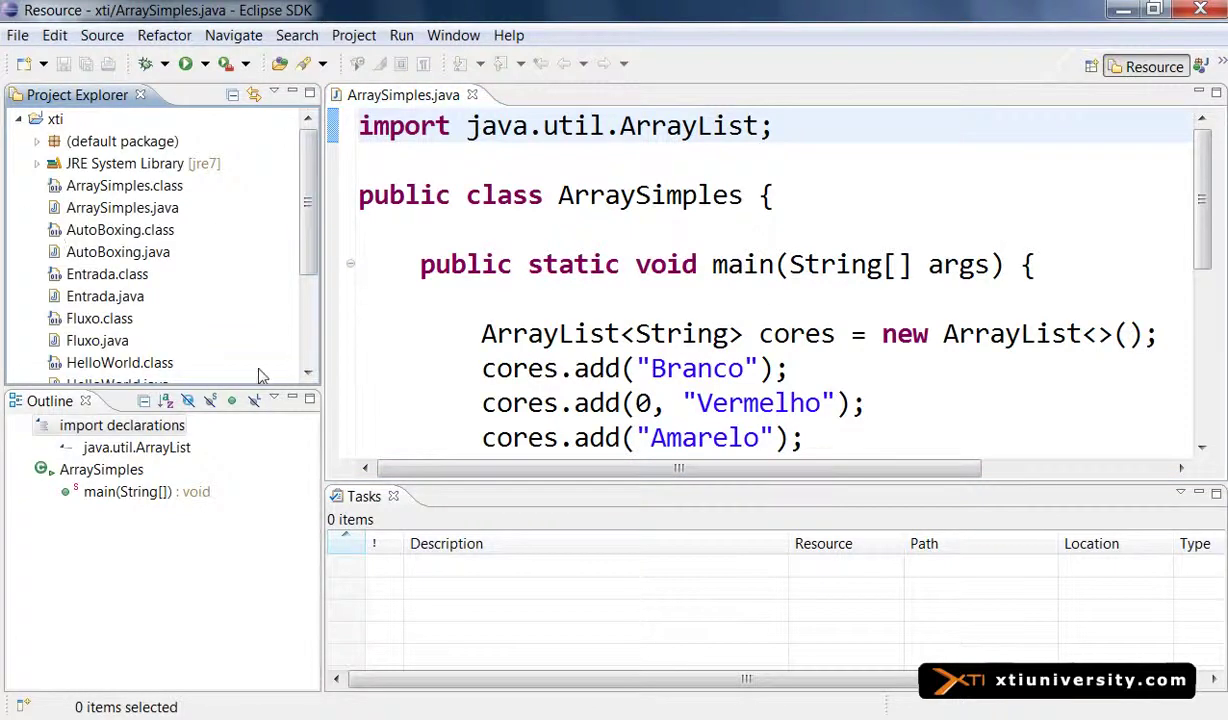
drag(257, 392, 272, 560)
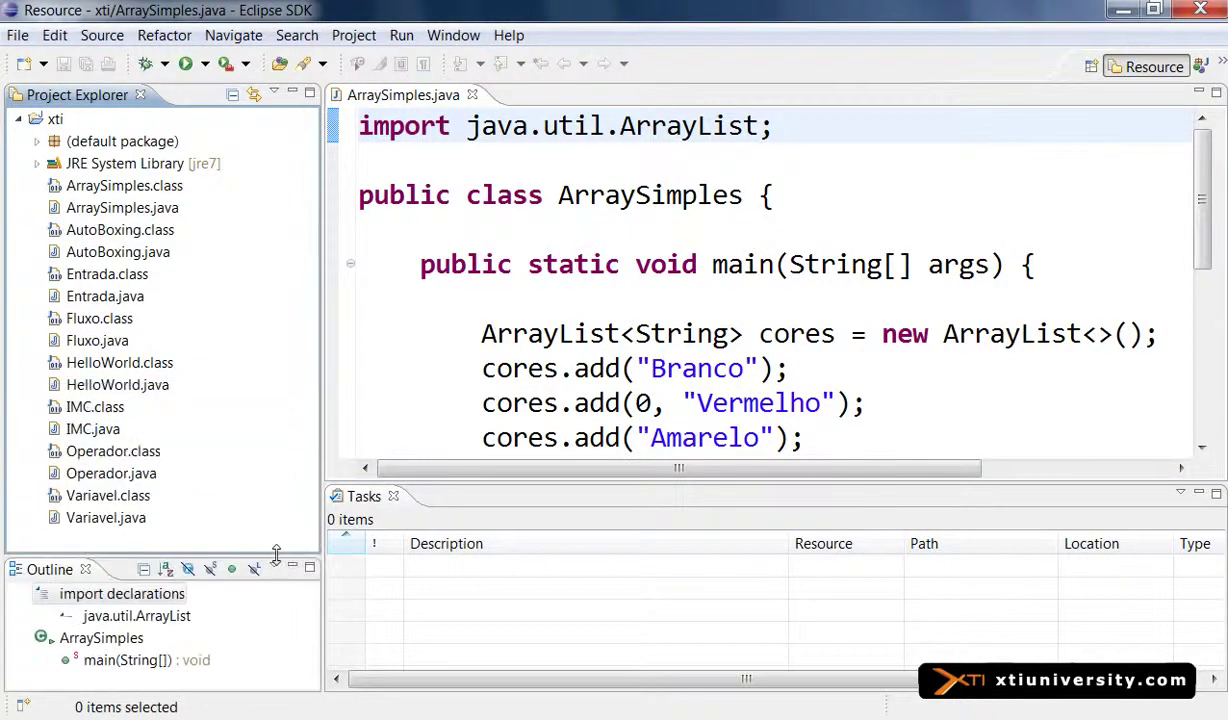
click(131, 500)
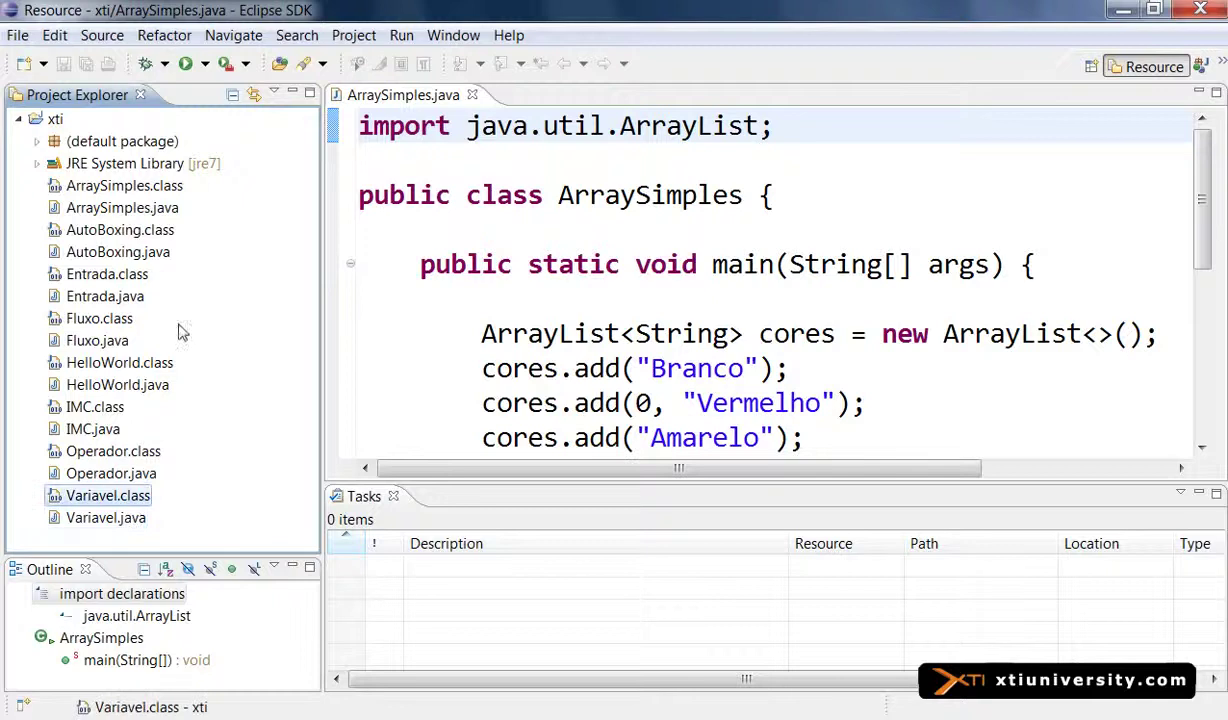
click(160, 210)
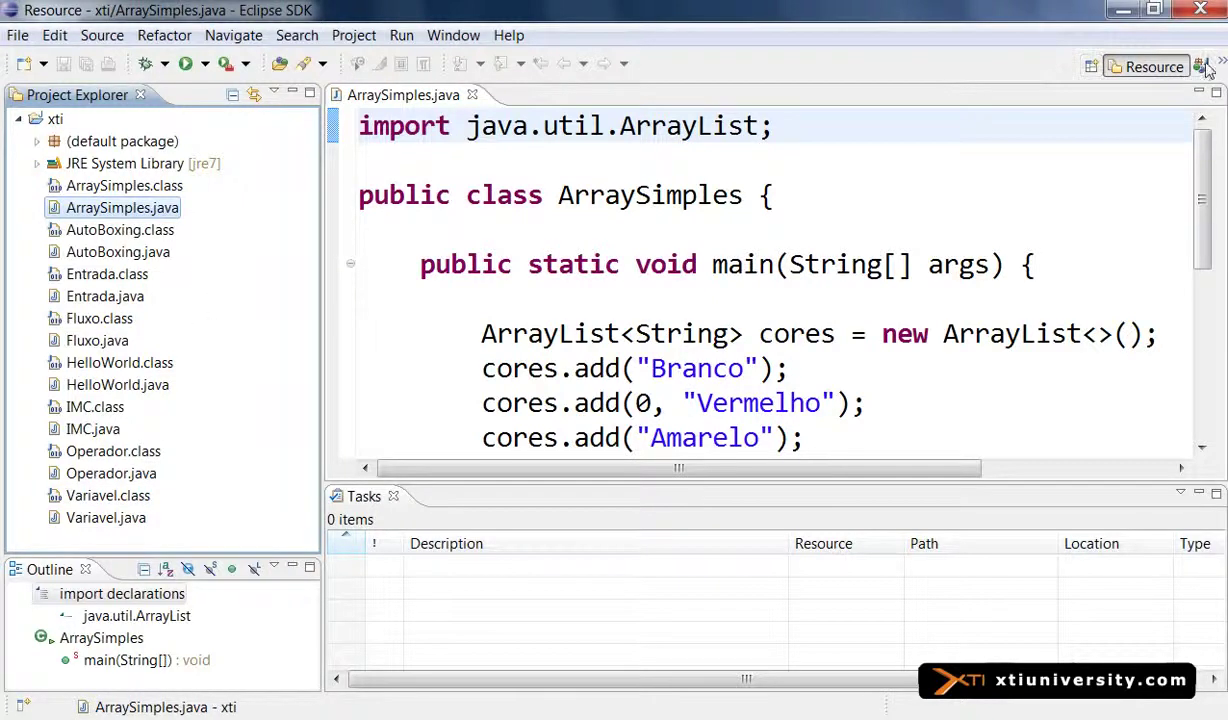
click(1201, 66)
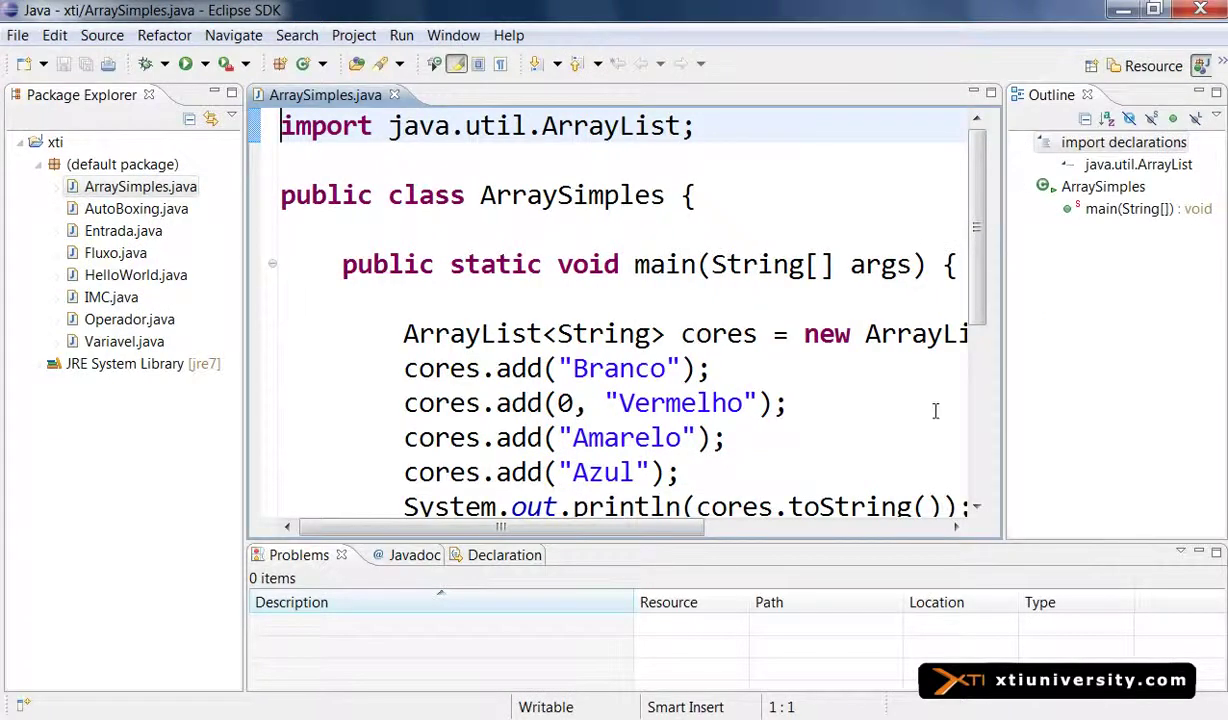
Delete and re-create the blank line below the ArraySimples class declaration, and save the file
drag(873, 510, 873, 449)
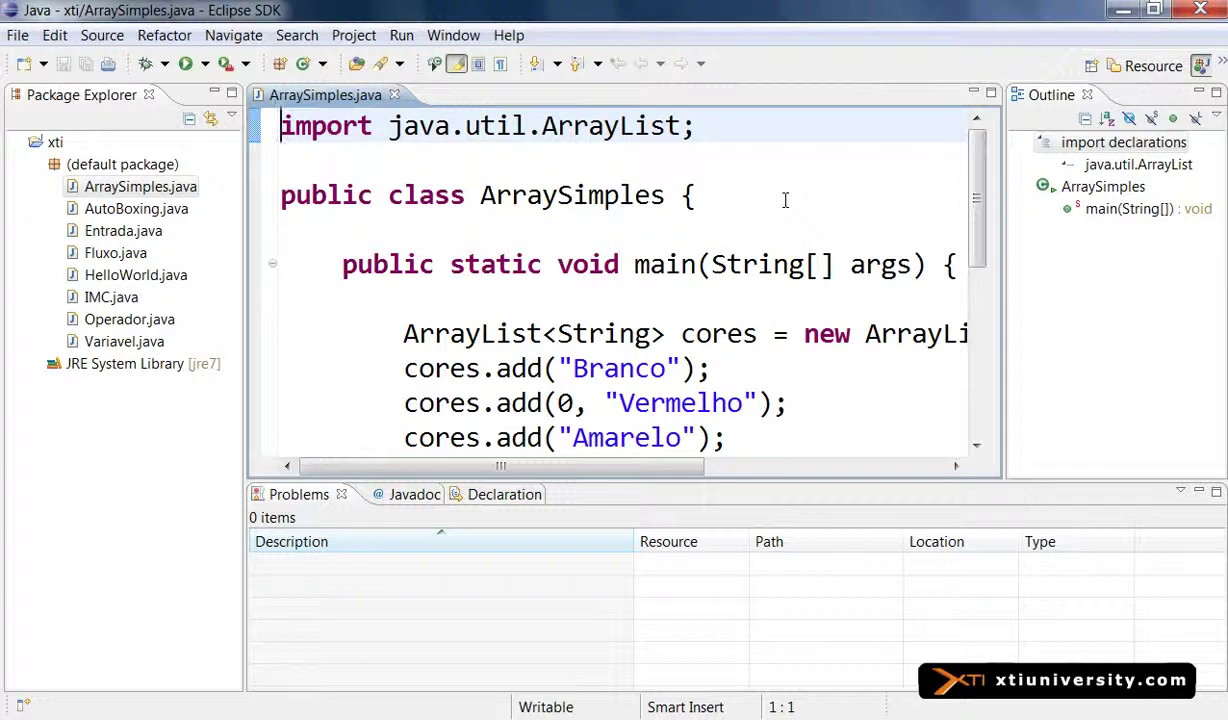
click(700, 231)
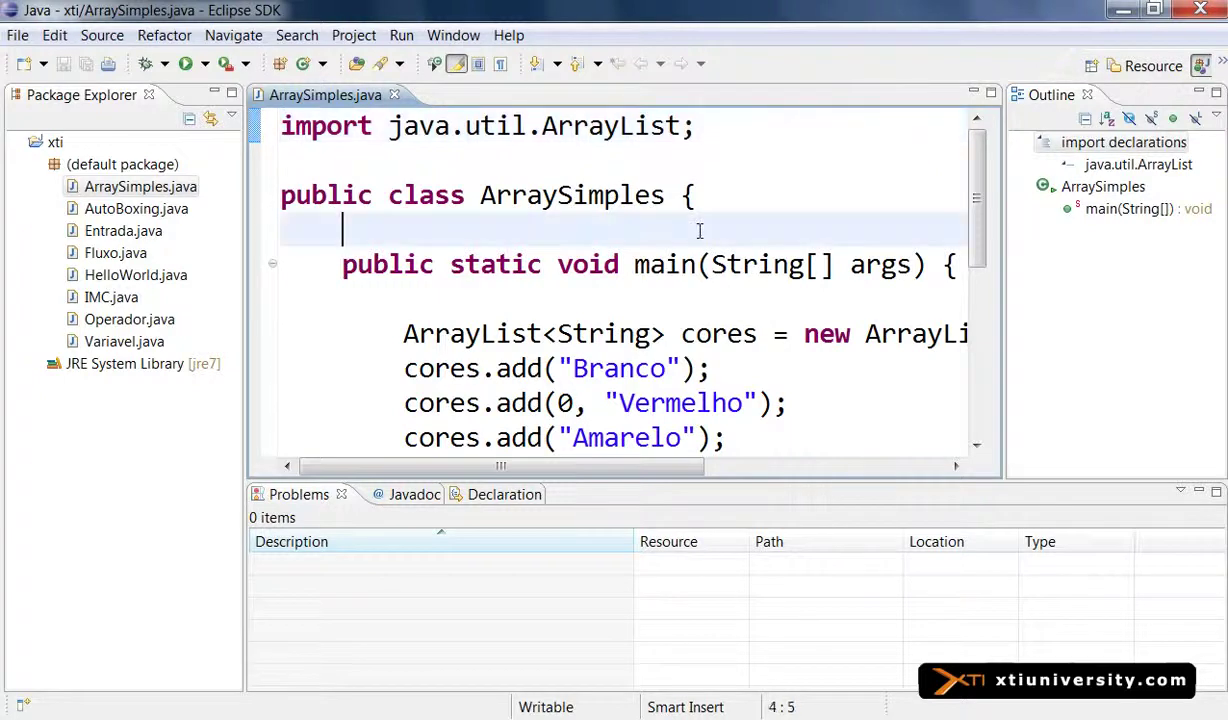
key(BackSpace)
key(BackSpace)
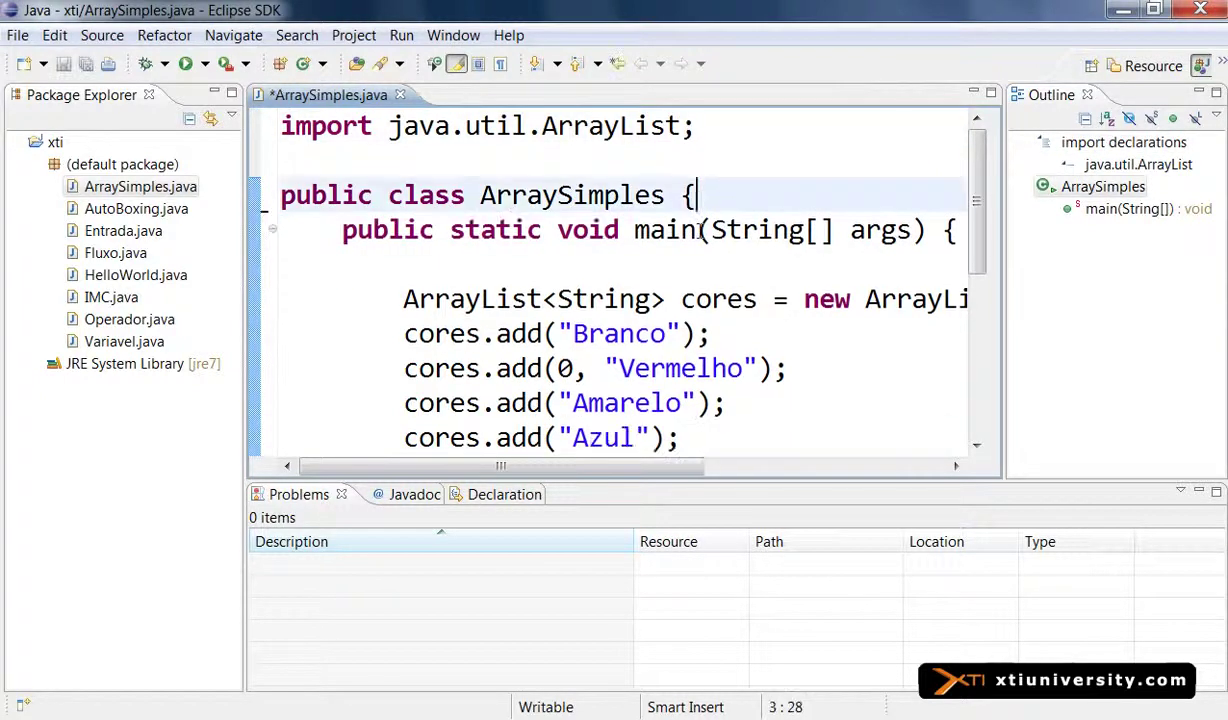
key(Return)
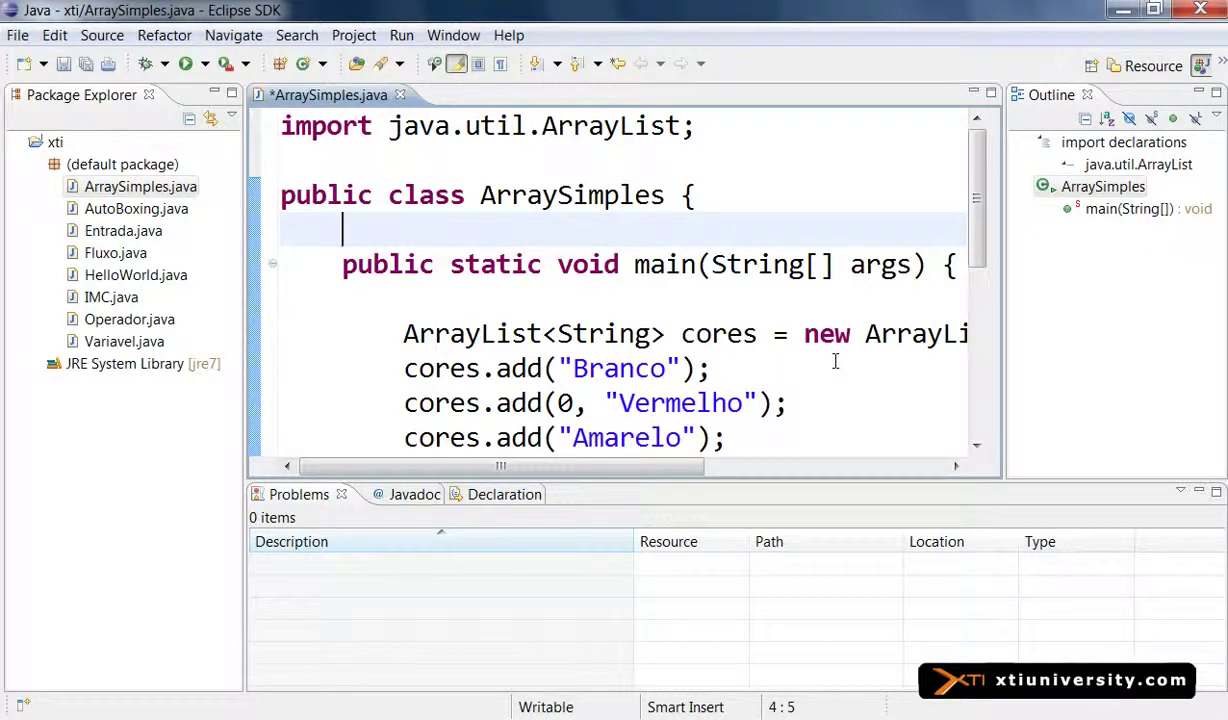
click(65, 66)
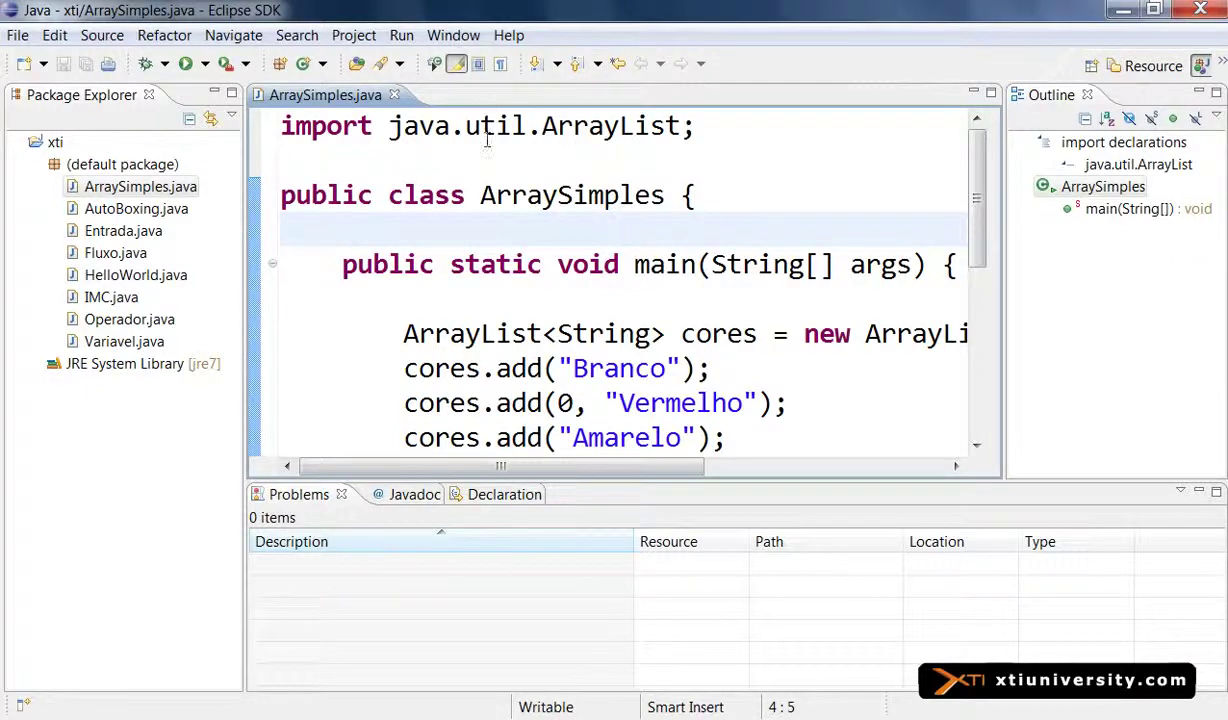
Run ArraySimples and enlarge the Console to view the complete program output
click(186, 64)
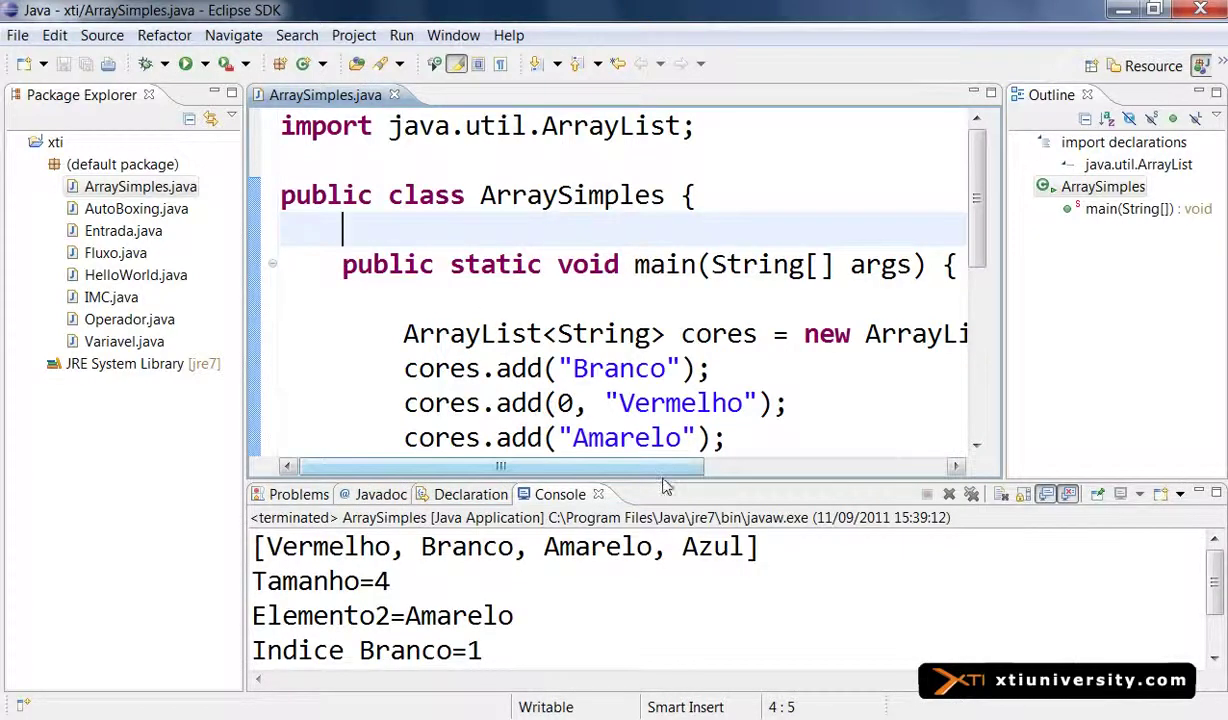
drag(640, 478, 645, 405)
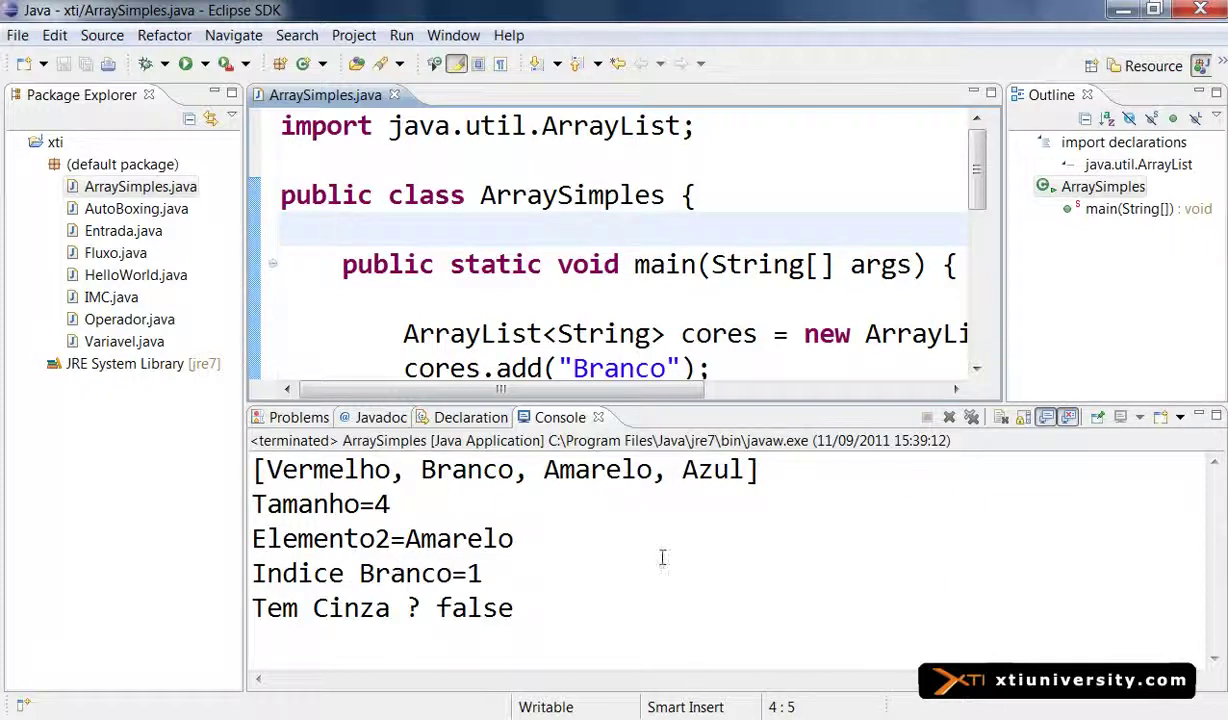
click(836, 486)
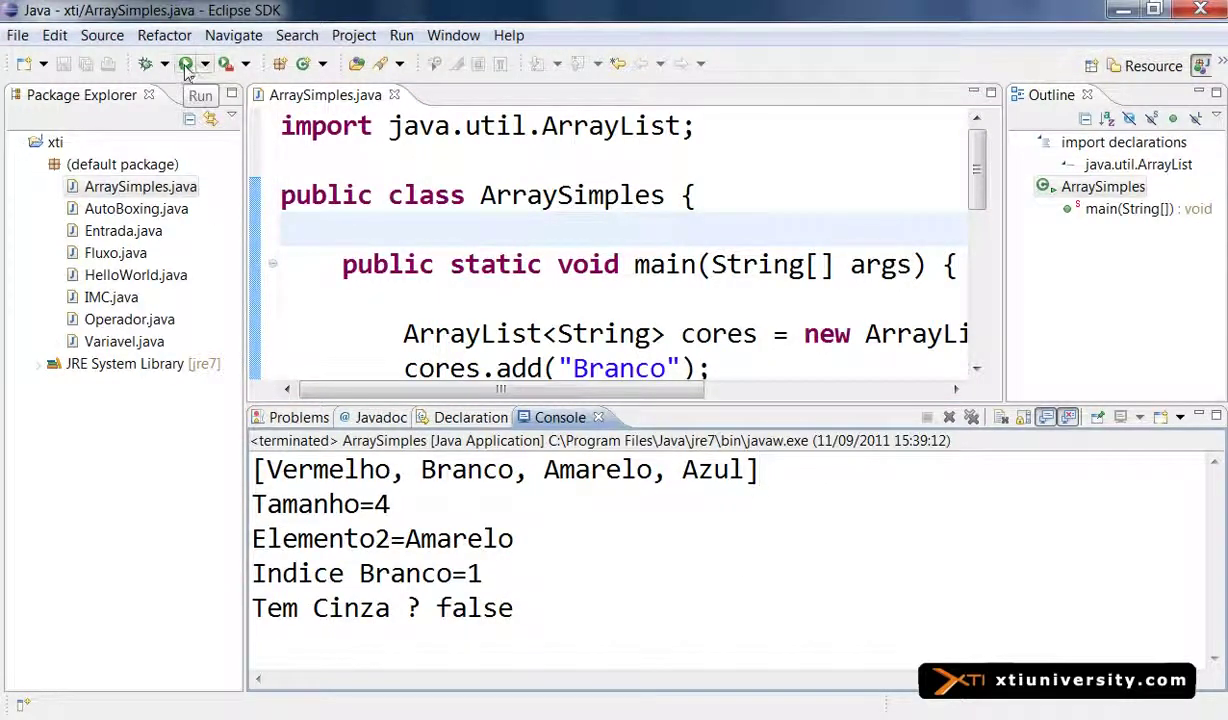
Return to the ArraySimples.java editor, reduce the Console height and maximize the editor
click(340, 100)
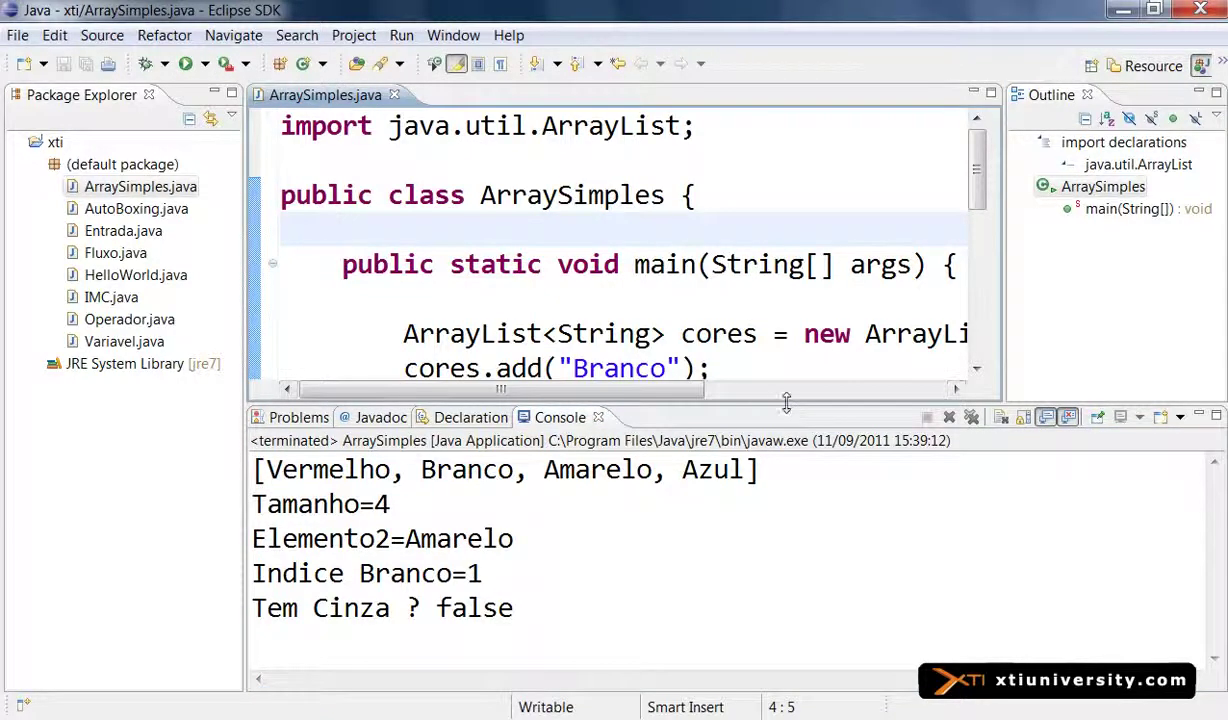
drag(786, 405, 826, 527)
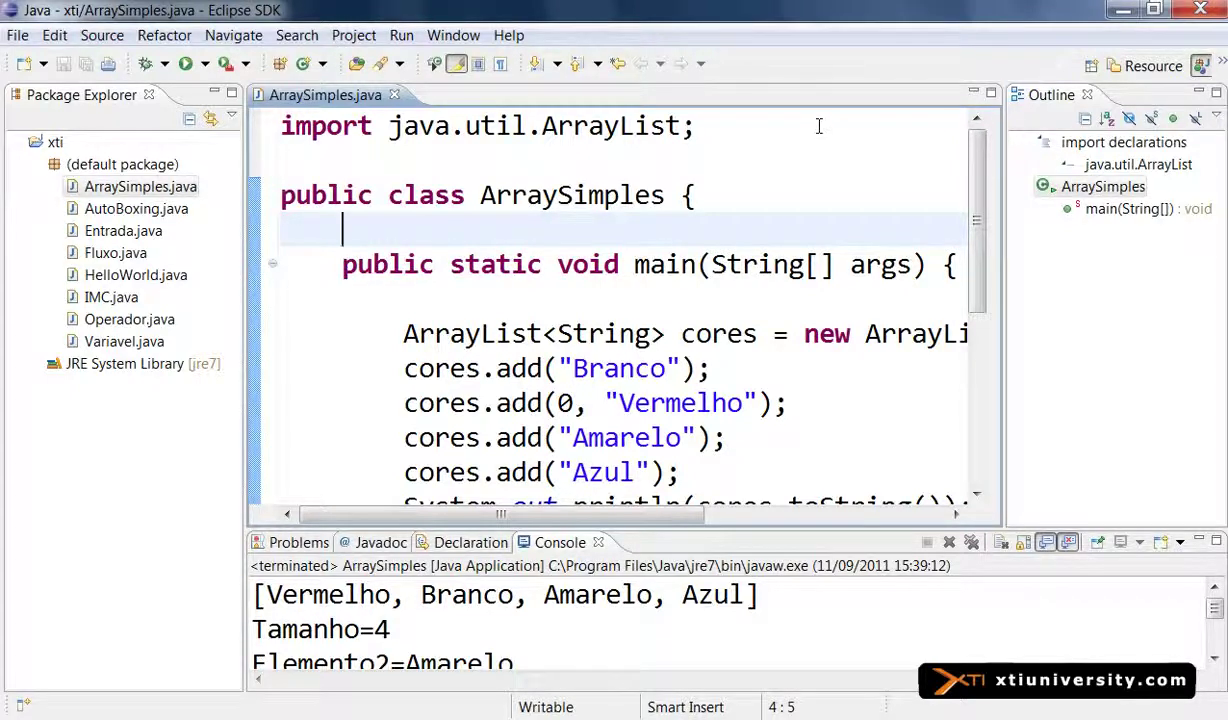
double_click(325, 97)
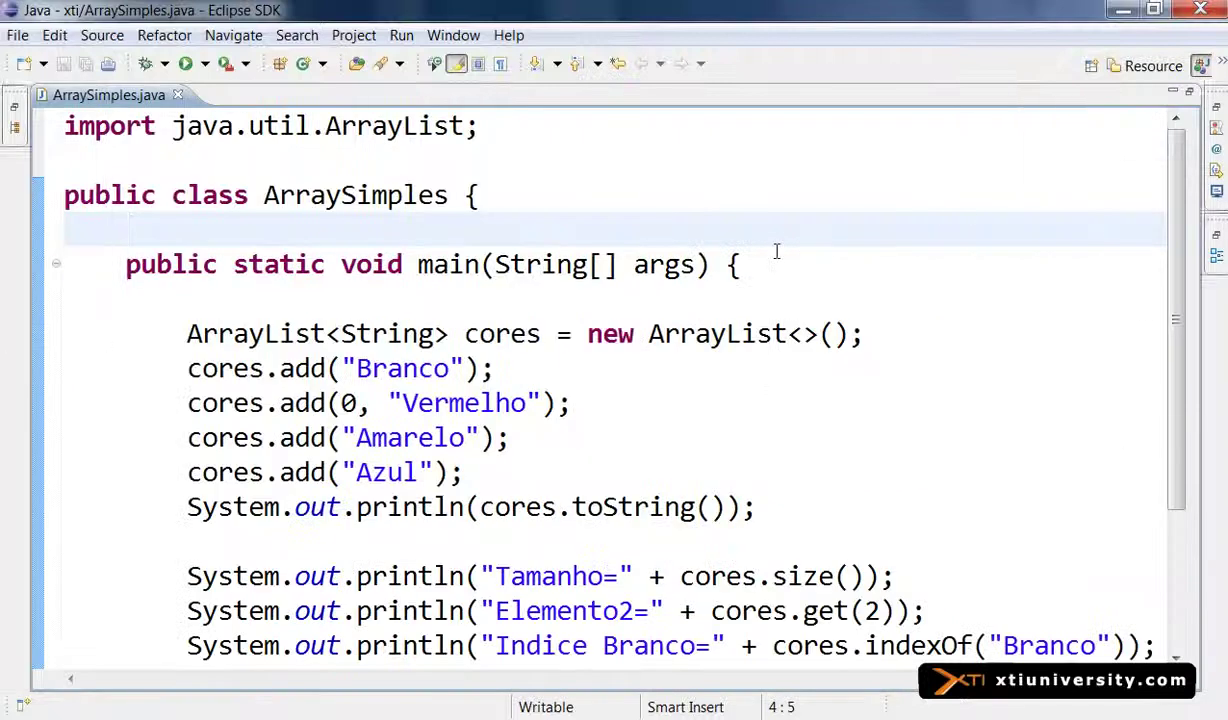